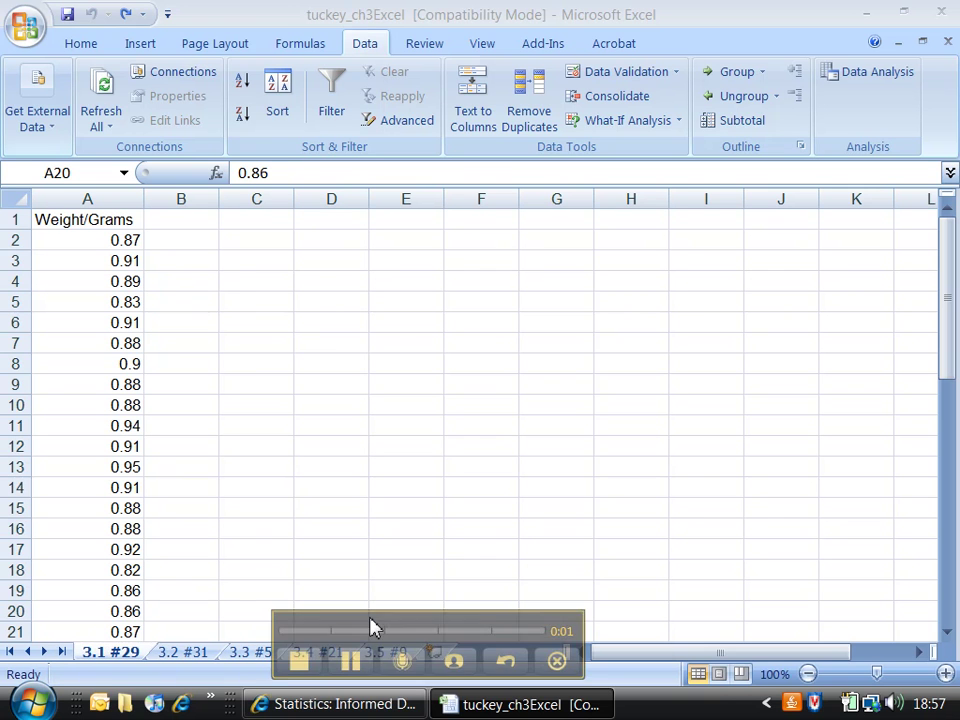
Look through sheets 3.2 #31 to 3.5 #9, then return to sheet 3.1 #29 with the weights.
{"action": "left_click_drag", "start_coordinate": [350, 622], "coordinate": [690, 639]}
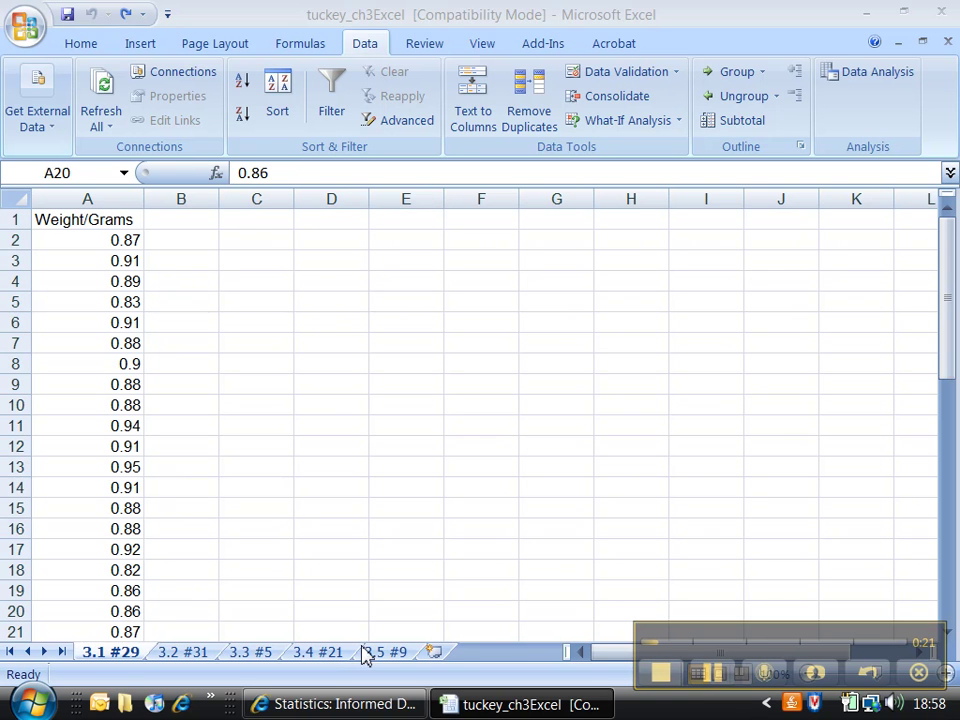
{"action": "left_click", "coordinate": [181, 654]}
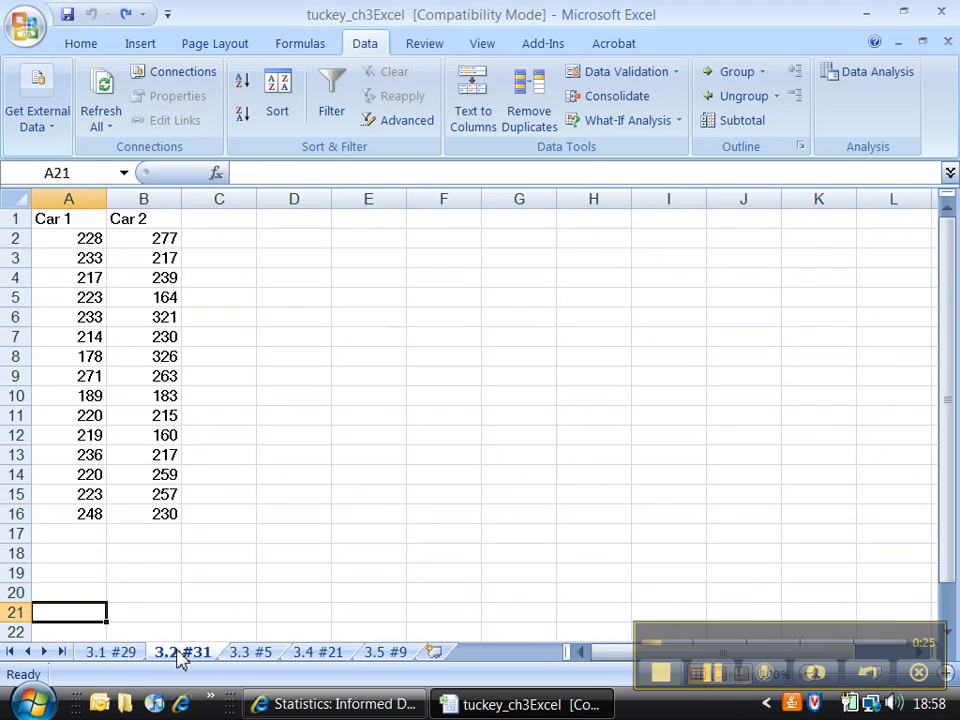
{"action": "left_click", "coordinate": [266, 653]}
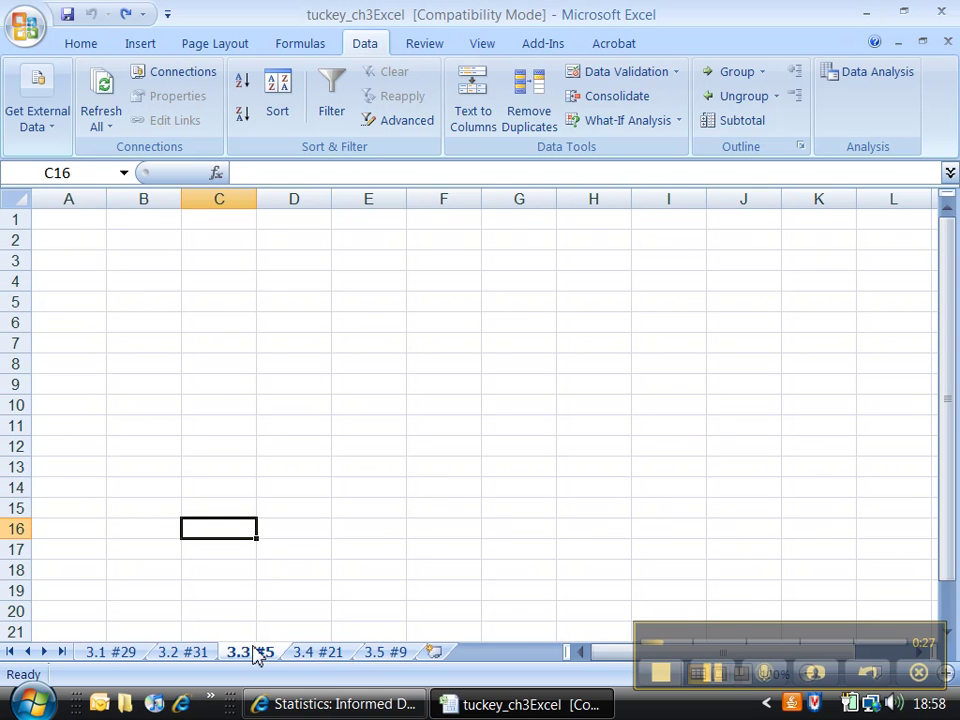
{"action": "left_click", "coordinate": [326, 658]}
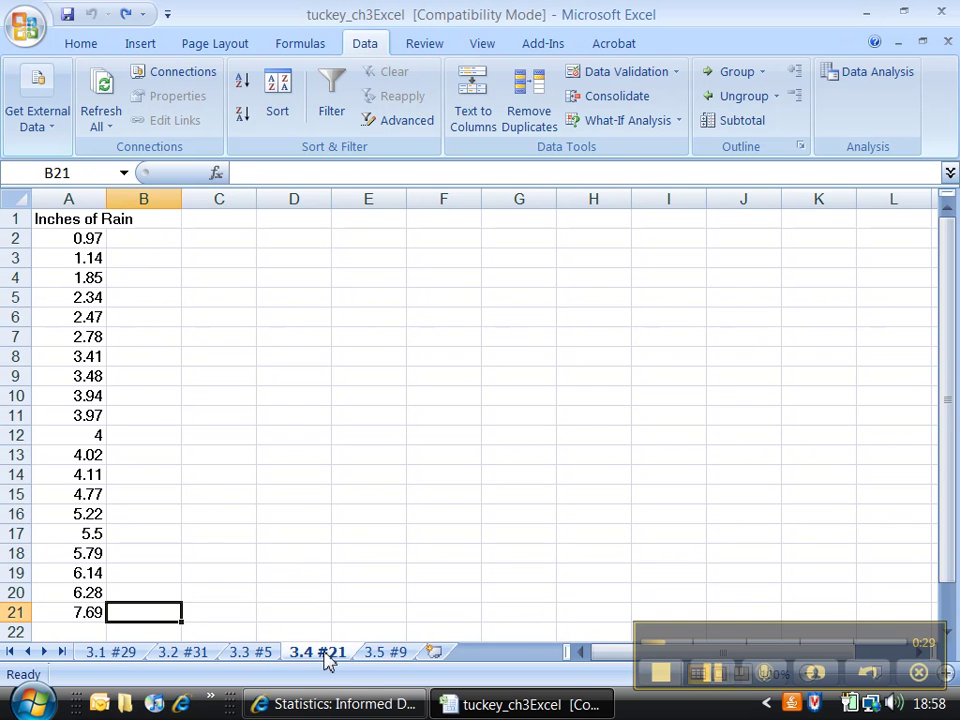
{"action": "left_click", "coordinate": [392, 656]}
{"action": "left_click", "coordinate": [140, 655]}
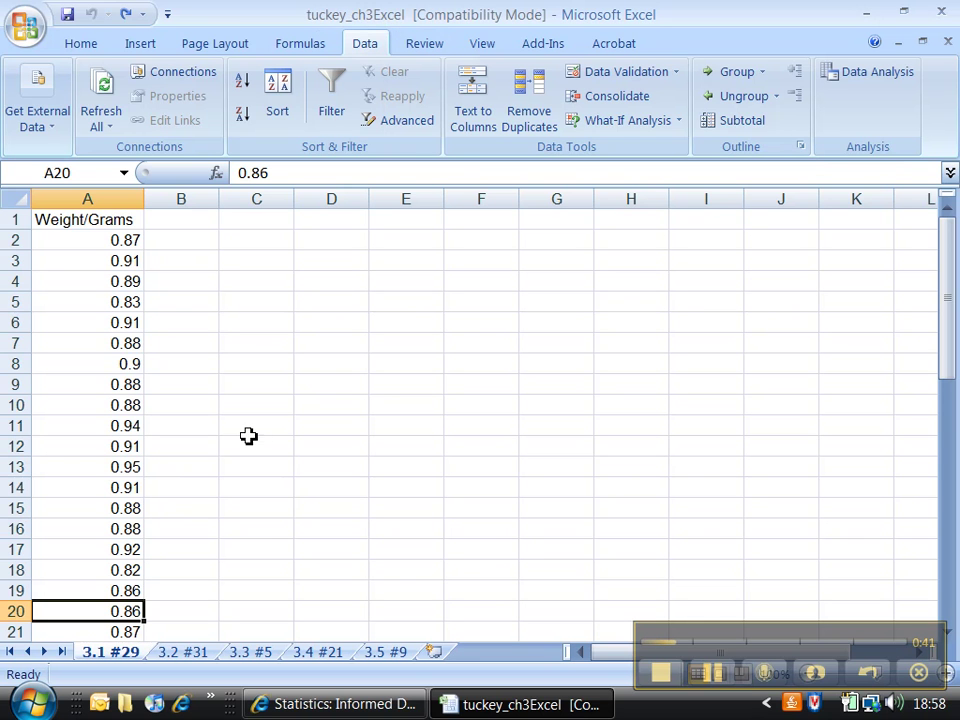
Bring the Statistics eText forward and change its page from 140 to 87.
{"action": "left_click", "coordinate": [327, 704]}
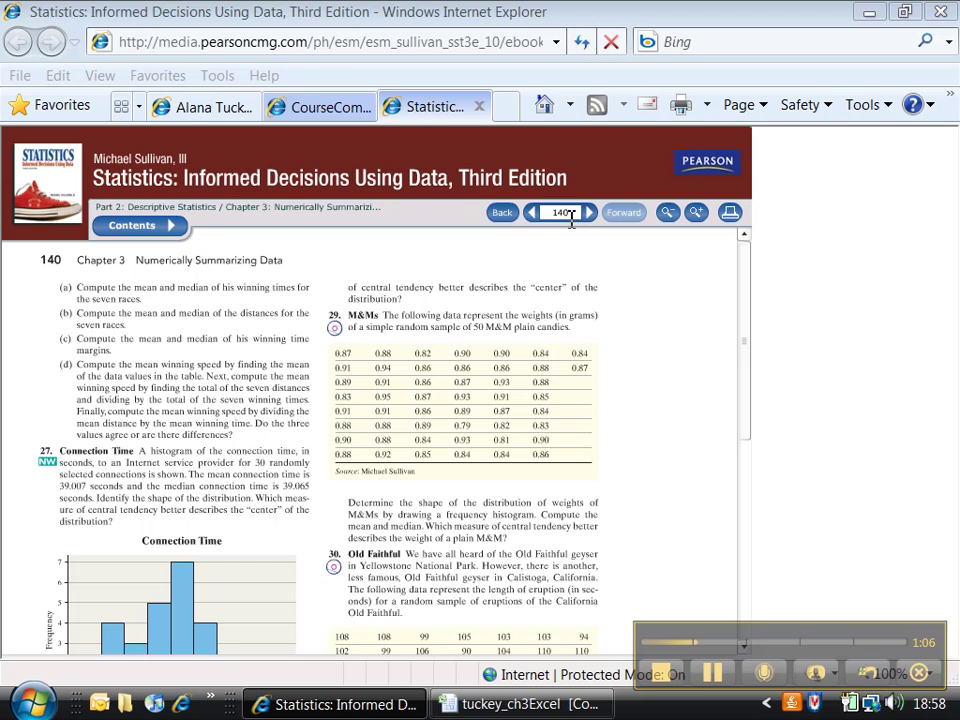
{"action": "left_click_drag", "start_coordinate": [571, 214], "coordinate": [524, 215]}
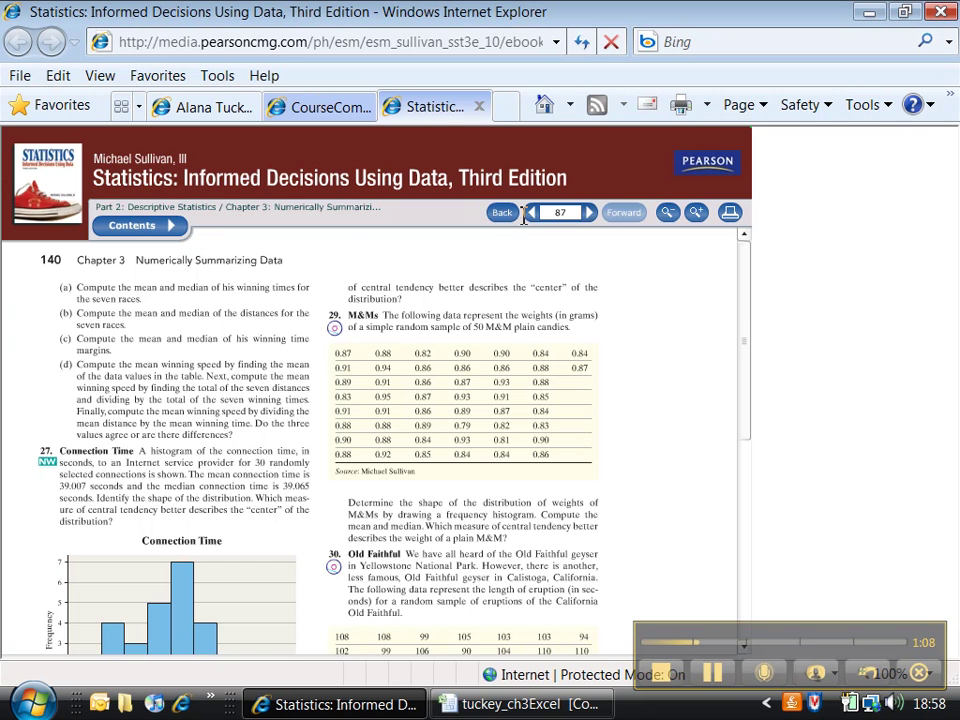
{"action": "key", "text": "Return"}
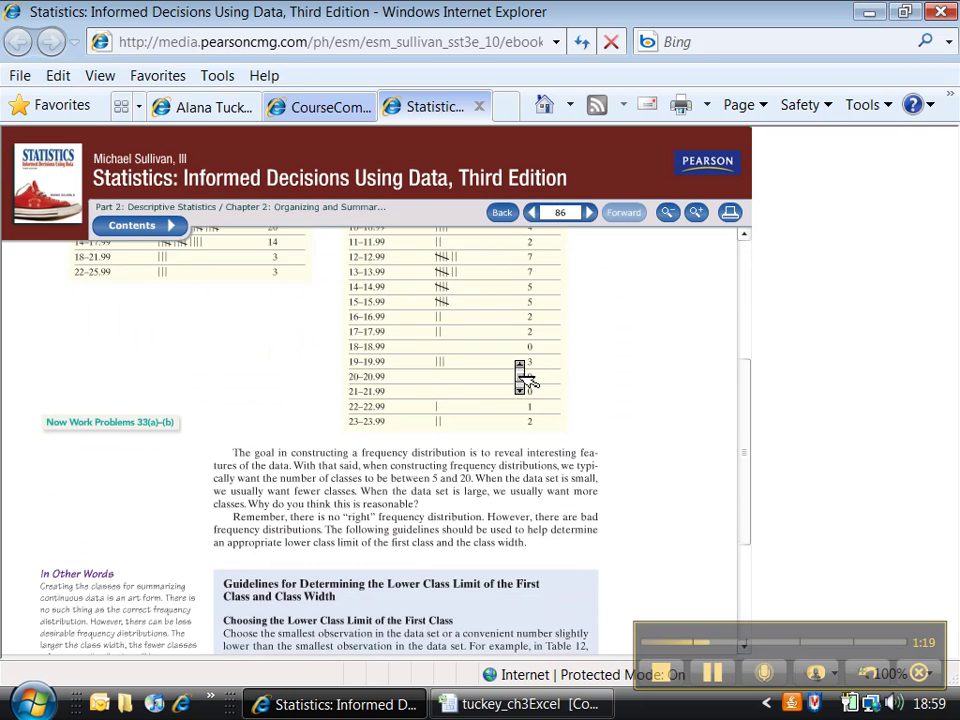
Scroll the lower-class-limit and class-width guidelines, turn to the next page, and go back to Excel.
{"action": "left_click", "coordinate": [447, 525]}
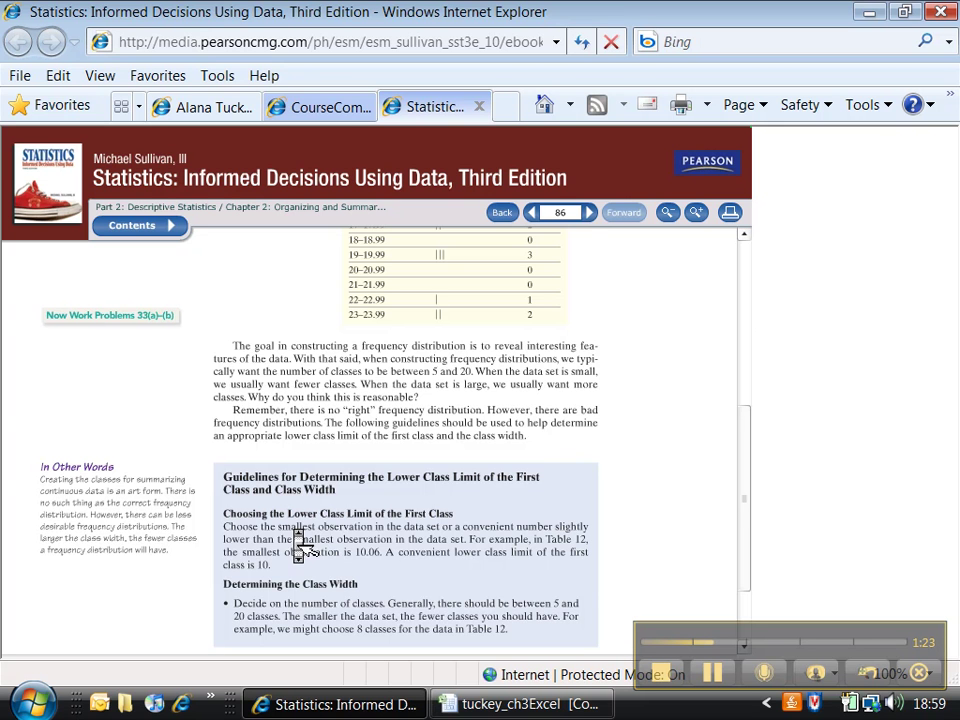
{"action": "scroll", "coordinate": [300, 542], "scroll_direction": "down", "scroll_amount": 1}
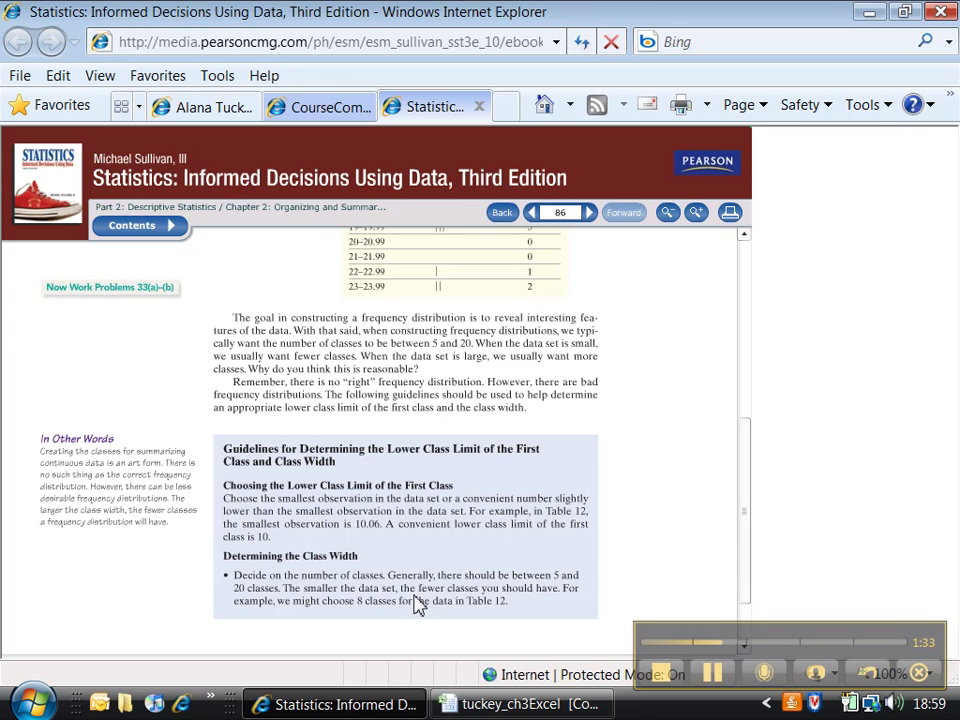
{"action": "left_click", "coordinate": [590, 213]}
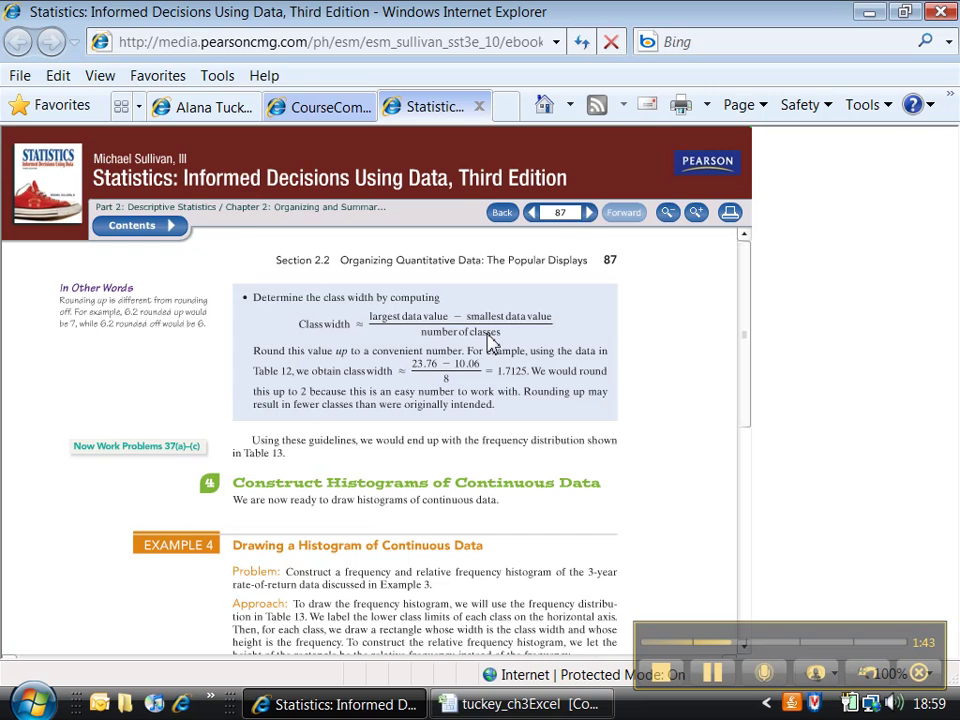
{"action": "left_click", "coordinate": [505, 704]}
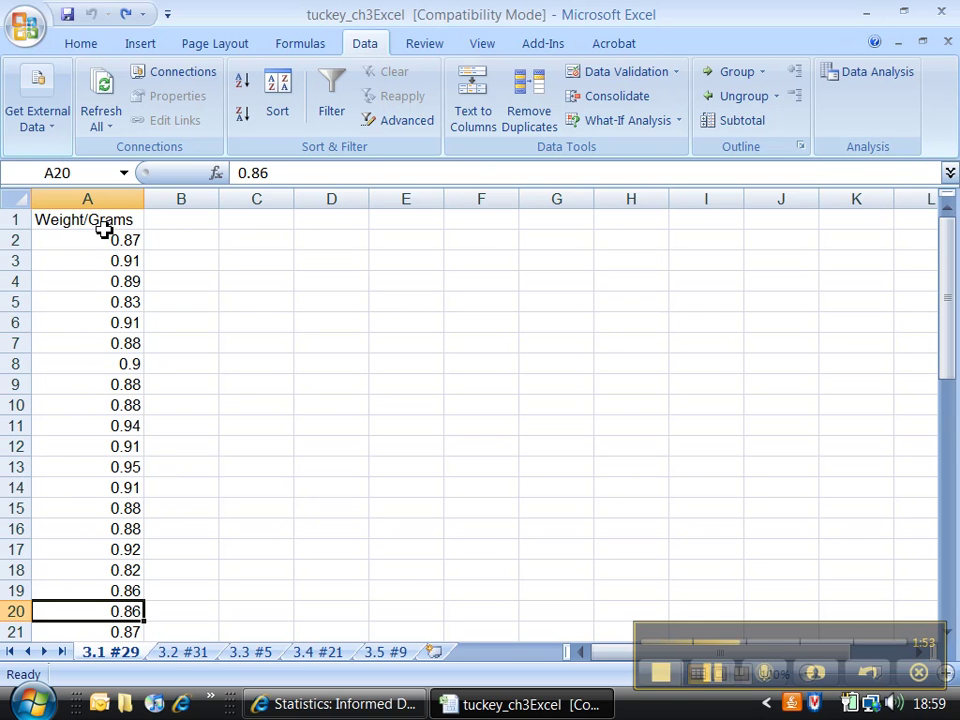
Sort the Weight/Grams column ascending, confirming A2 holds 0.79 and A51 holds 0.95.
{"action": "left_click", "coordinate": [109, 199]}
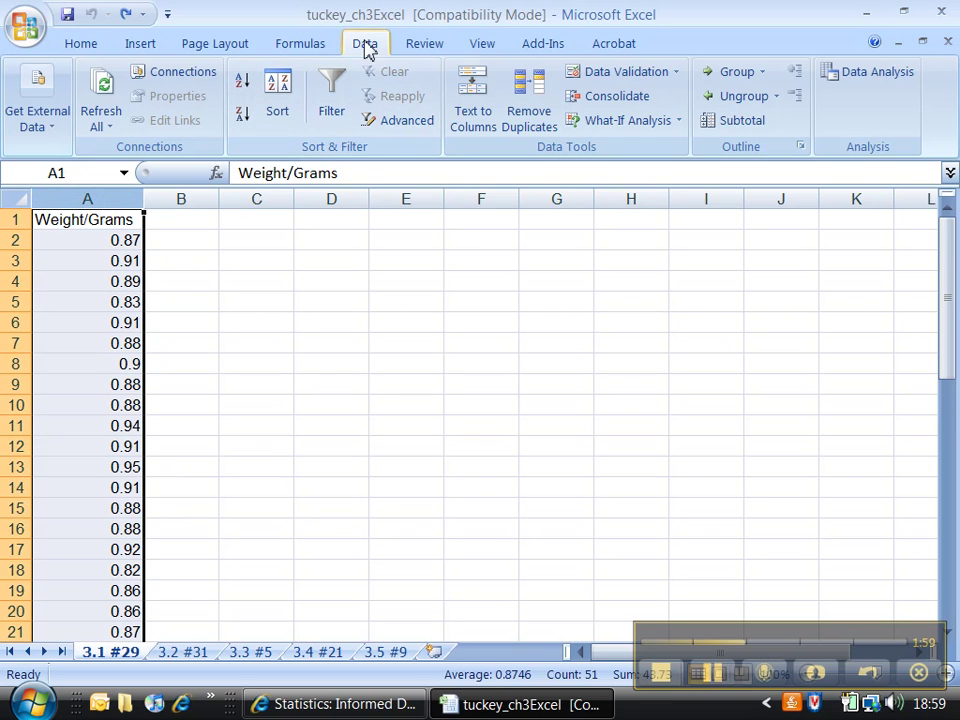
{"action": "left_click", "coordinate": [246, 87]}
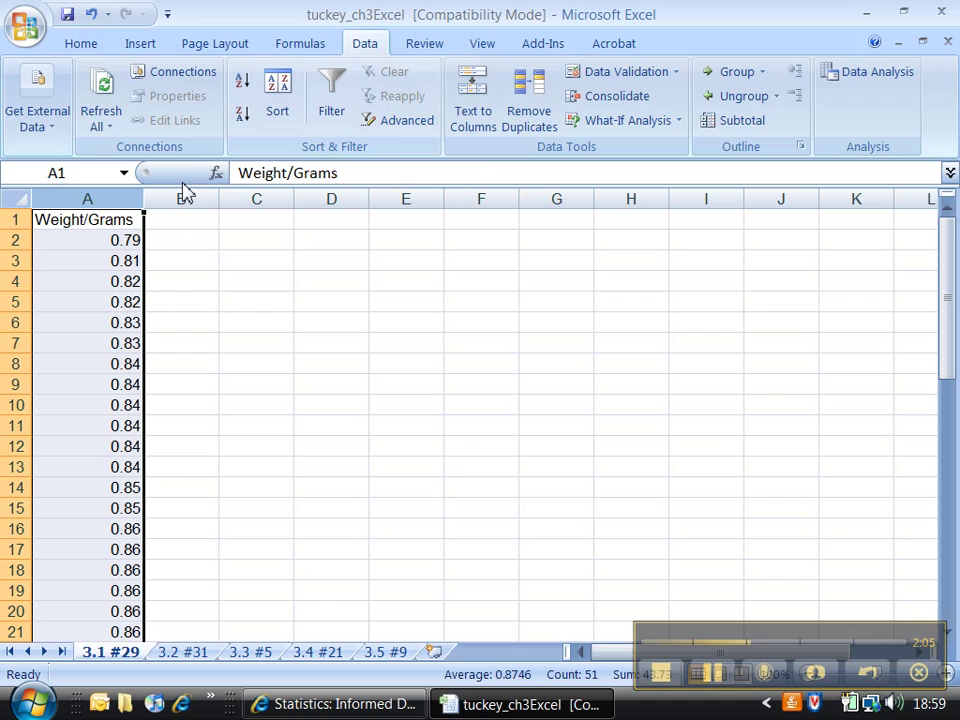
{"action": "left_click", "coordinate": [133, 242]}
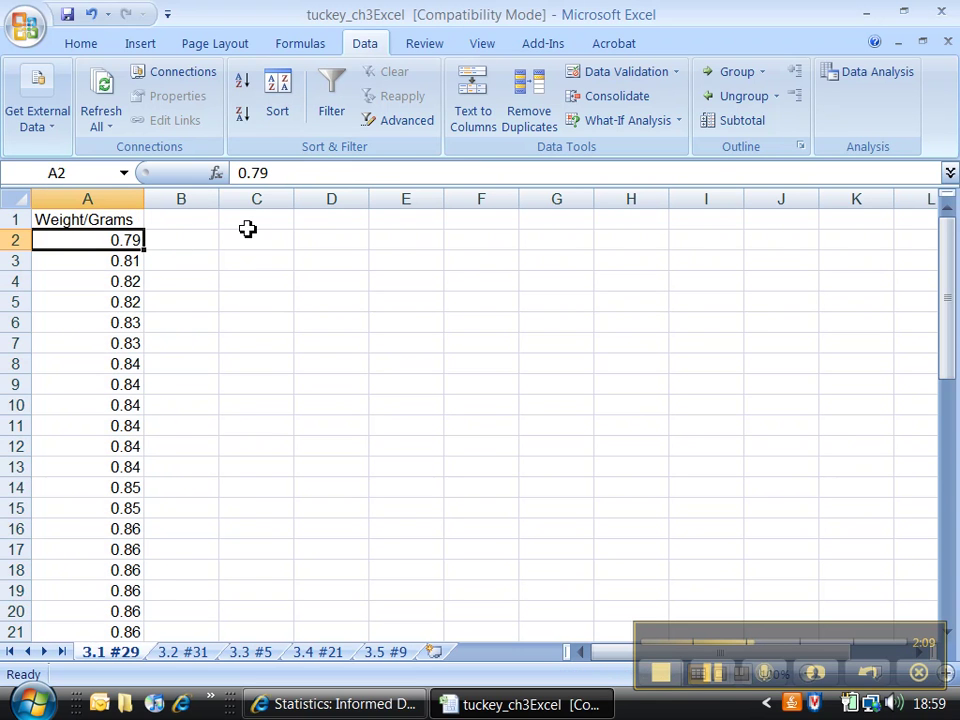
{"action": "middle_click", "coordinate": [212, 293]}
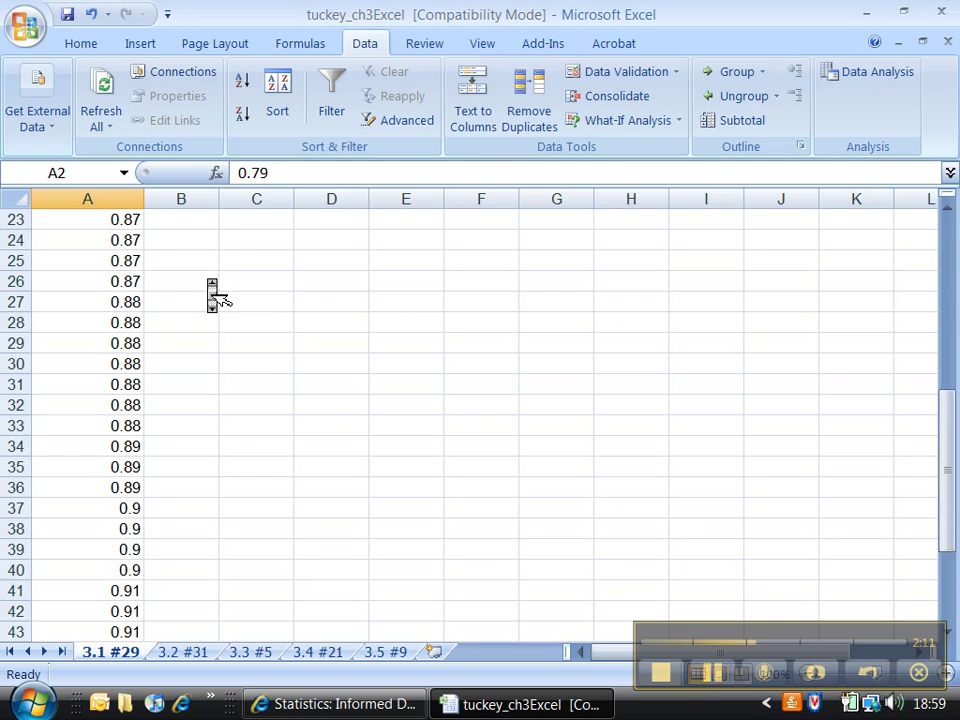
{"action": "left_click", "coordinate": [212, 293]}
{"action": "left_click", "coordinate": [104, 482]}
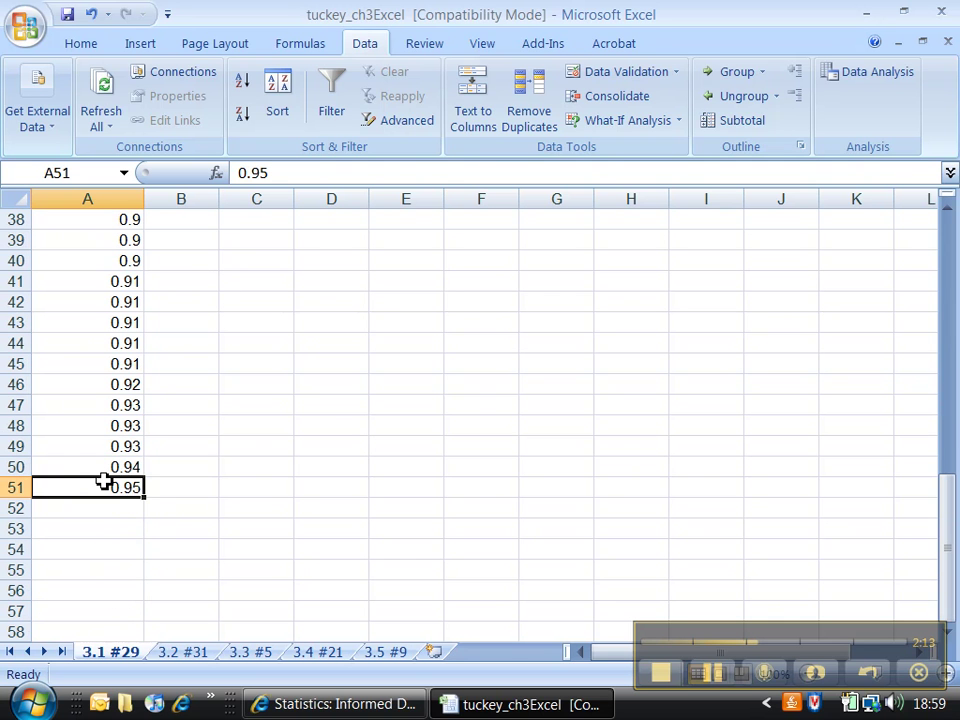
{"action": "middle_click", "coordinate": [178, 508]}
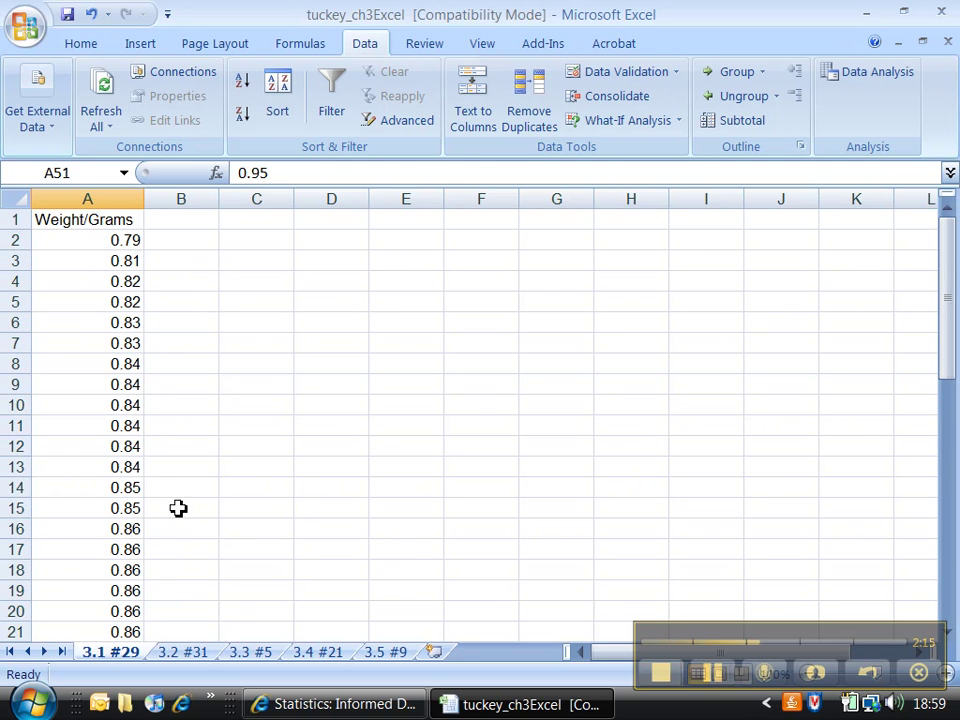
{"action": "left_click", "coordinate": [272, 258]}
Label C2 'Class Width' and enter the (A51-A2) formula in C3, giving 0.016.
{"action": "left_click", "coordinate": [267, 237]}
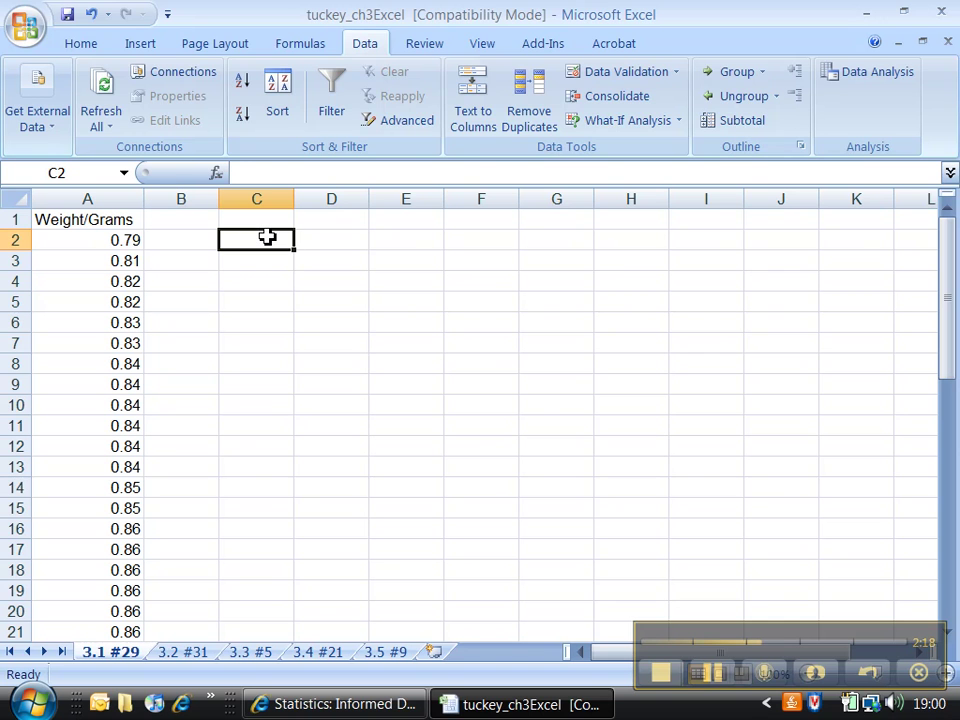
{"action": "type", "text": "Class W"}
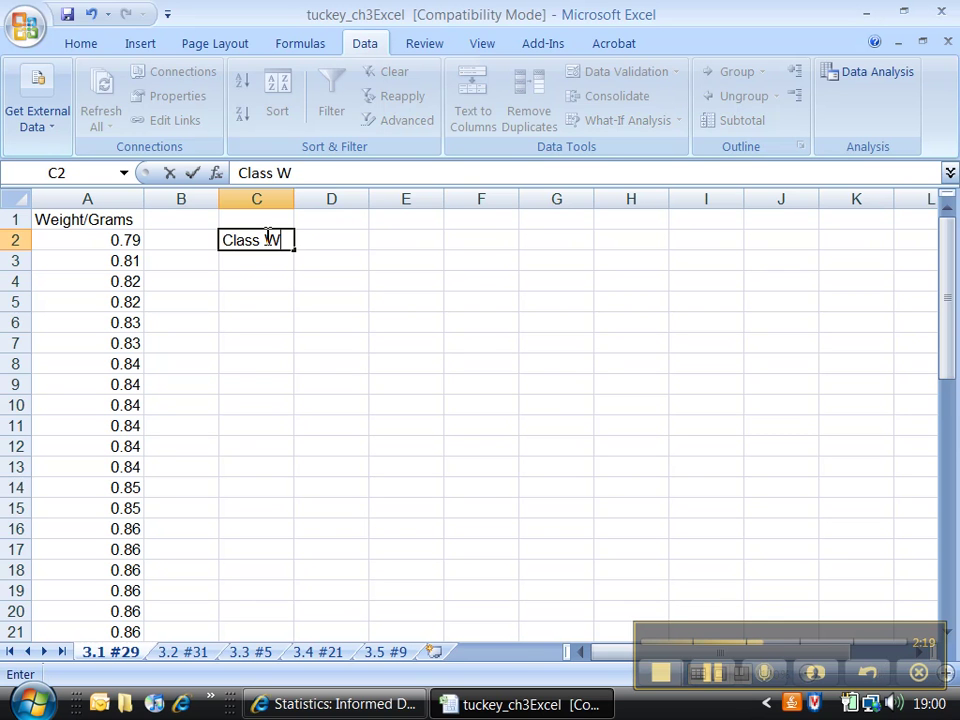
{"action": "type", "text": "idth"}
{"action": "key", "text": "Return"}
{"action": "type", "text": "="}
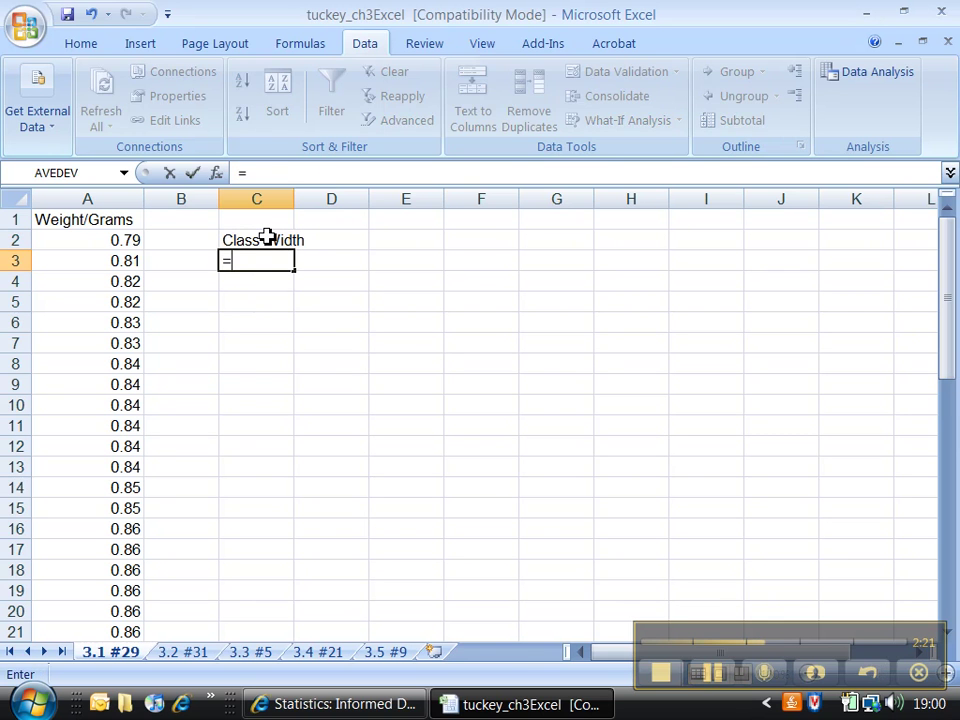
{"action": "type", "text": "(A51"}
{"action": "scroll", "coordinate": [137, 370], "scroll_direction": "down", "scroll_amount": 11}
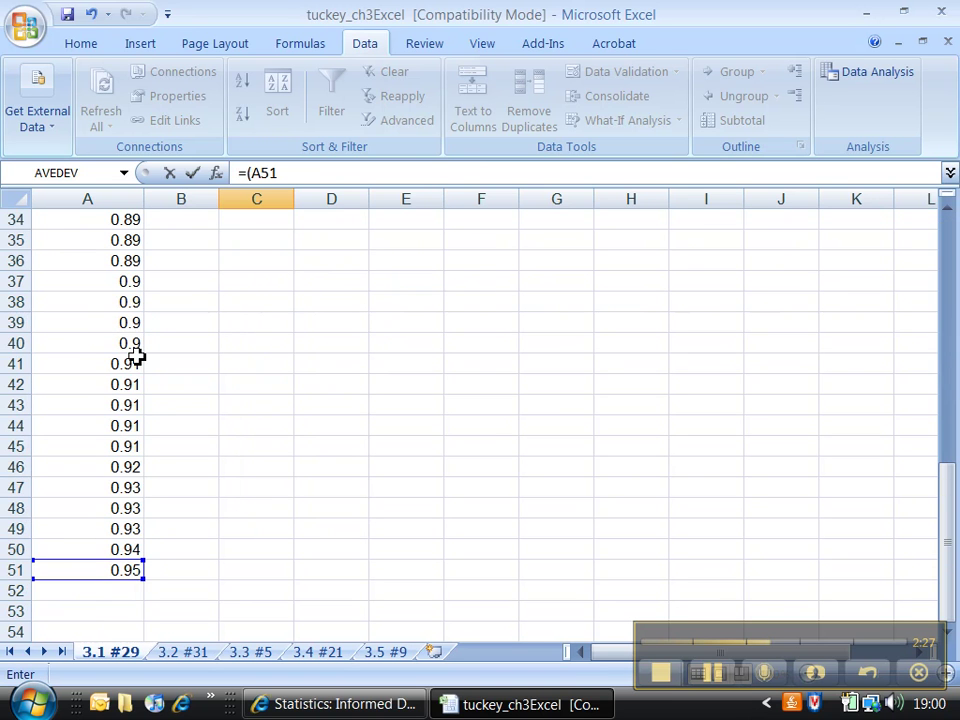
{"action": "scroll", "coordinate": [140, 367], "scroll_direction": "up", "scroll_amount": 11}
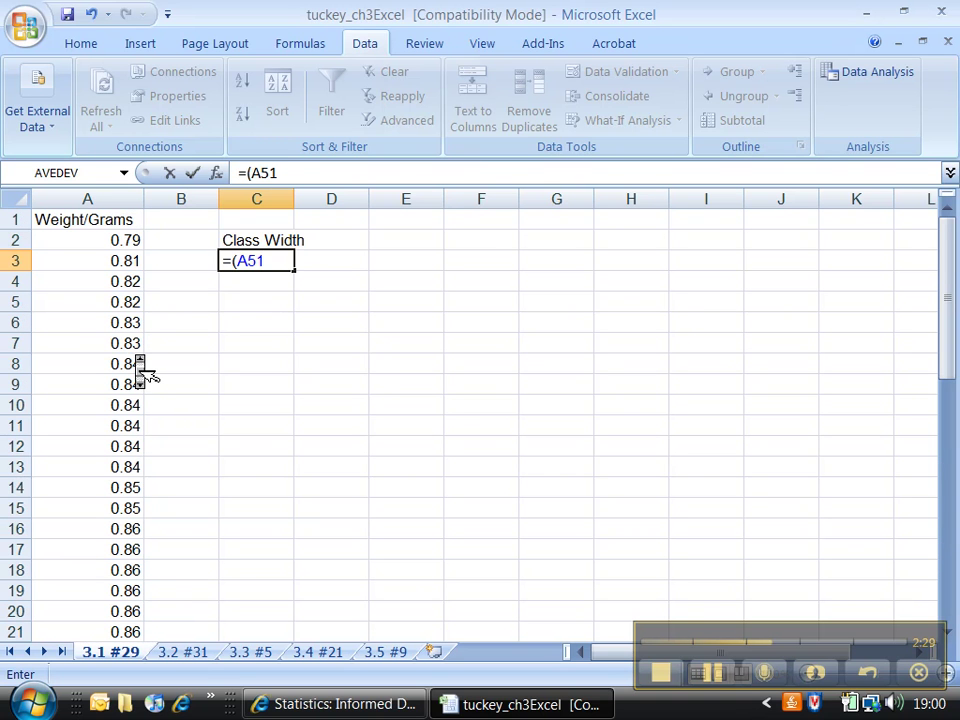
{"action": "type", "text": "-A2)/10"}
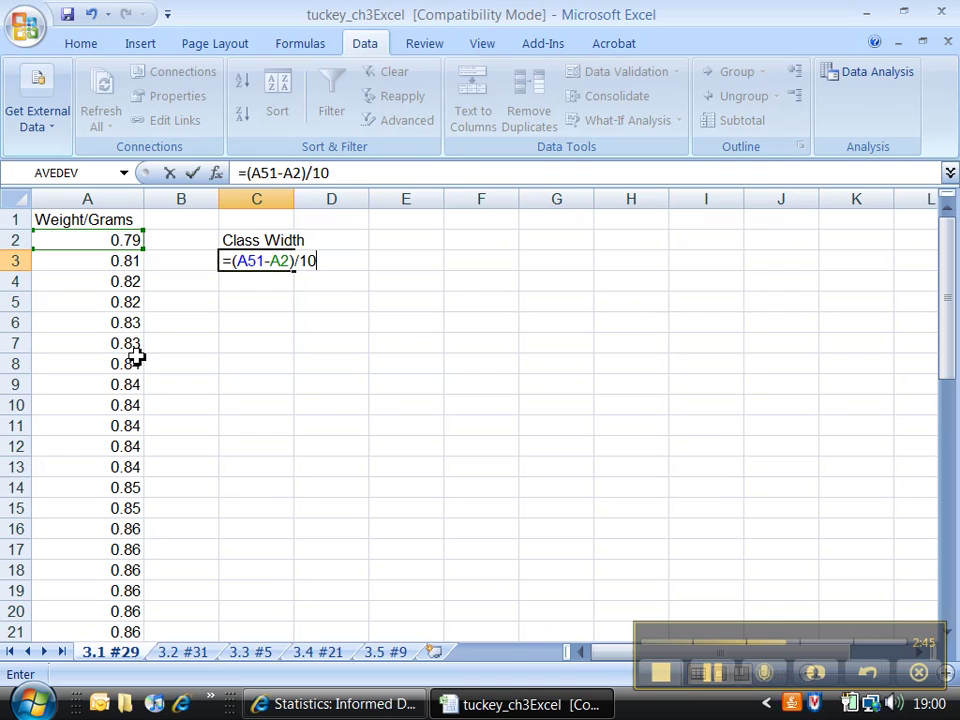
{"action": "key", "text": "Return"}
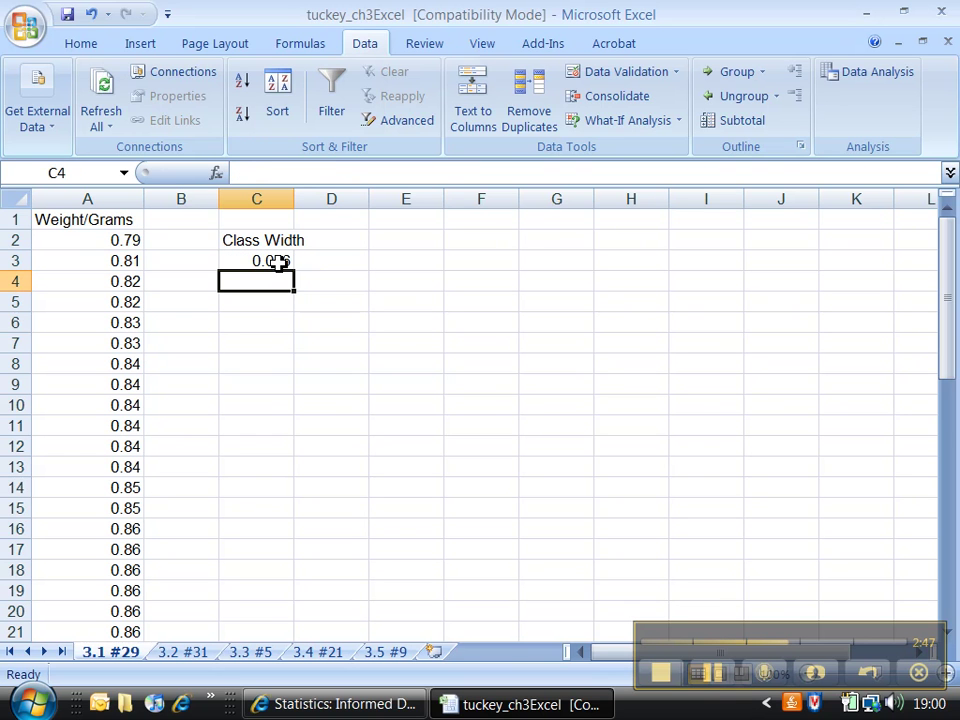
Add the note 'Round to 0.02' in C4 and autofit column C.
{"action": "type", "text": "Rou"}
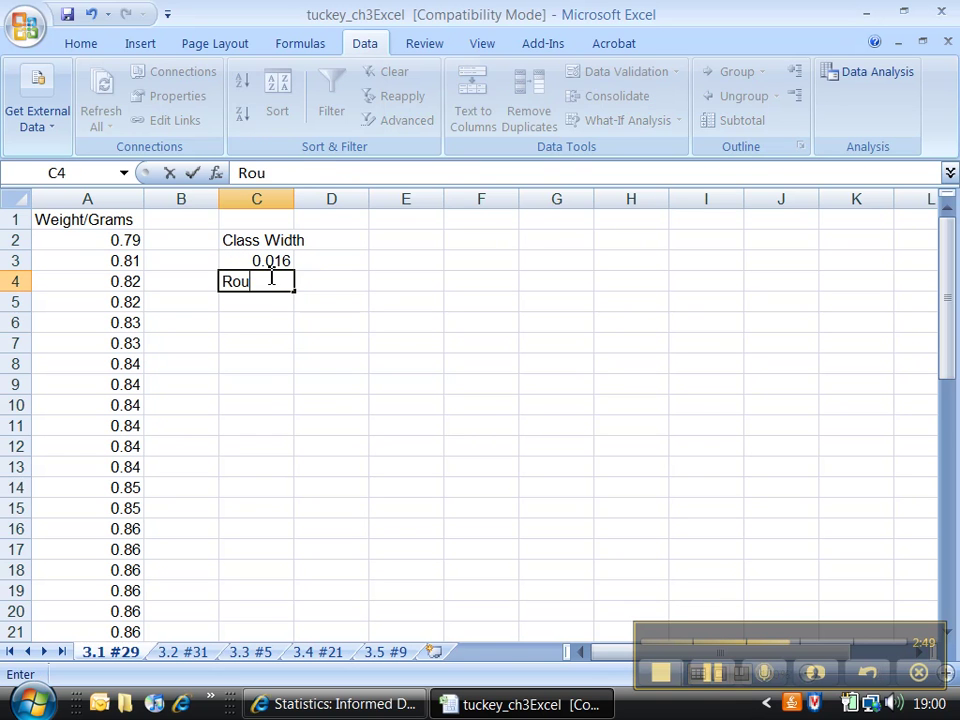
{"action": "type", "text": "nd to 0.02"}
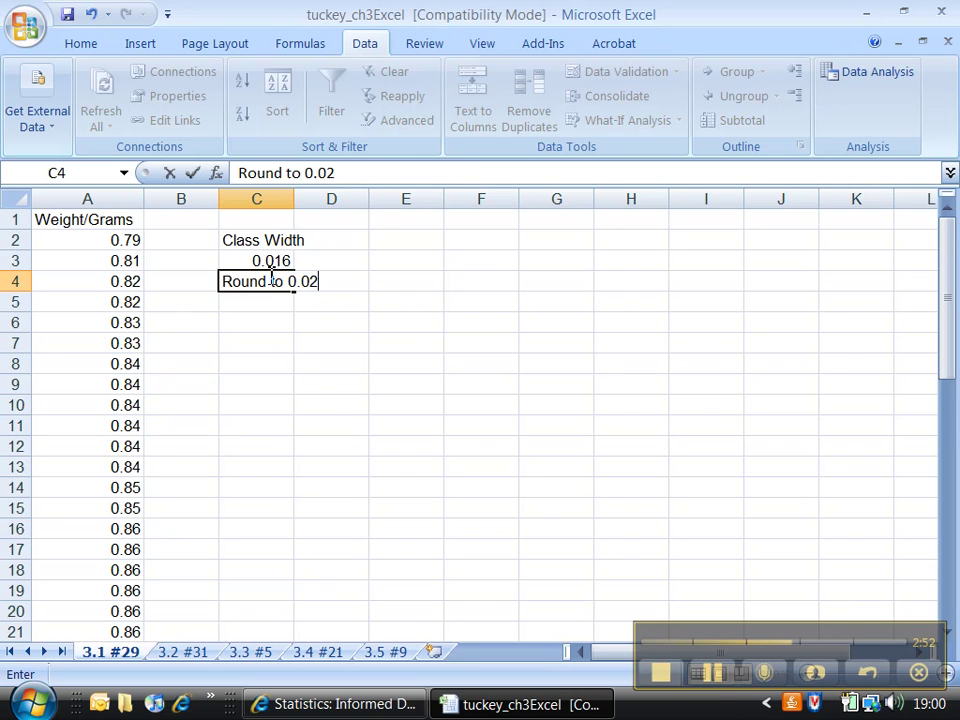
{"action": "key", "text": "Return"}
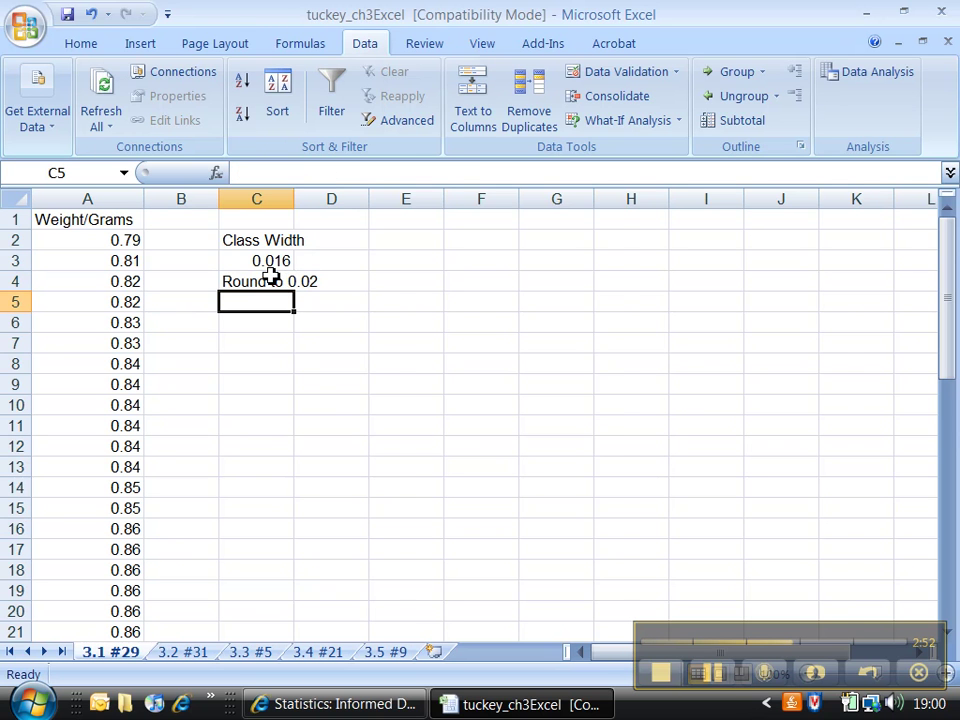
{"action": "double_click", "coordinate": [295, 197]}
Add 'Lower Class Limits' and 'Upper Class Limits' headings in E1:F1 and autofit both columns.
{"action": "left_click", "coordinate": [426, 222]}
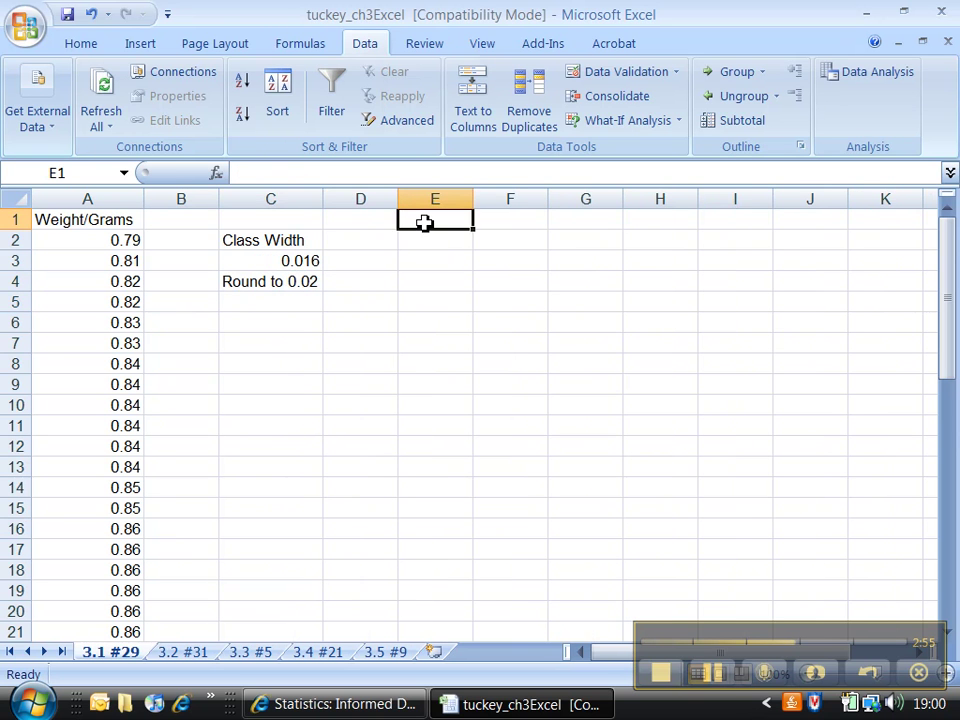
{"action": "type", "text": "Lower Clas"}
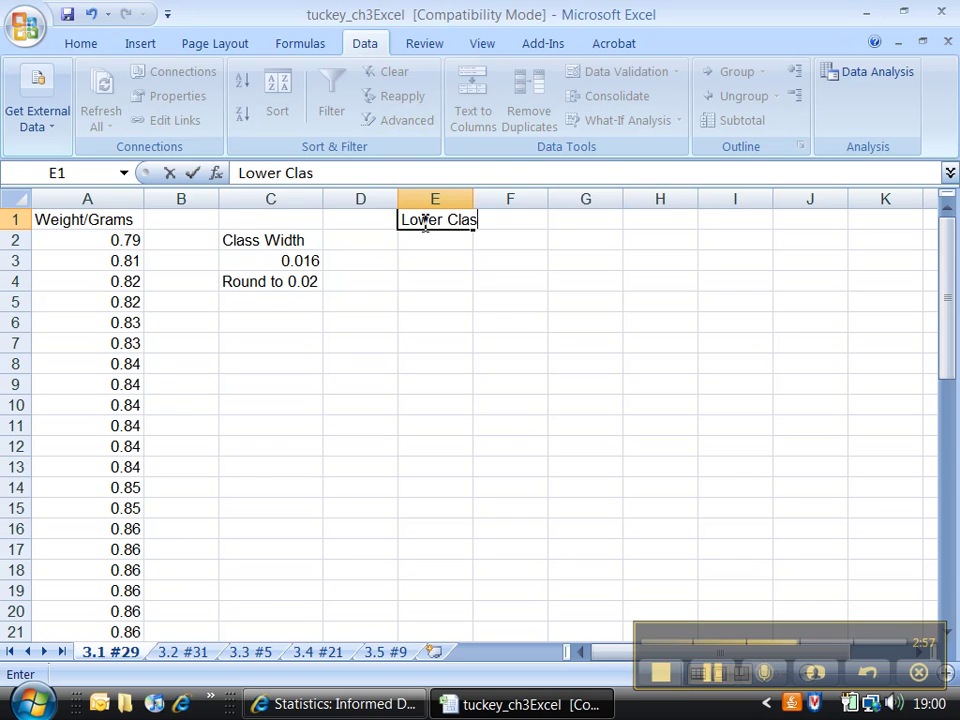
{"action": "type", "text": "s Limits"}
{"action": "key", "text": "Tab"}
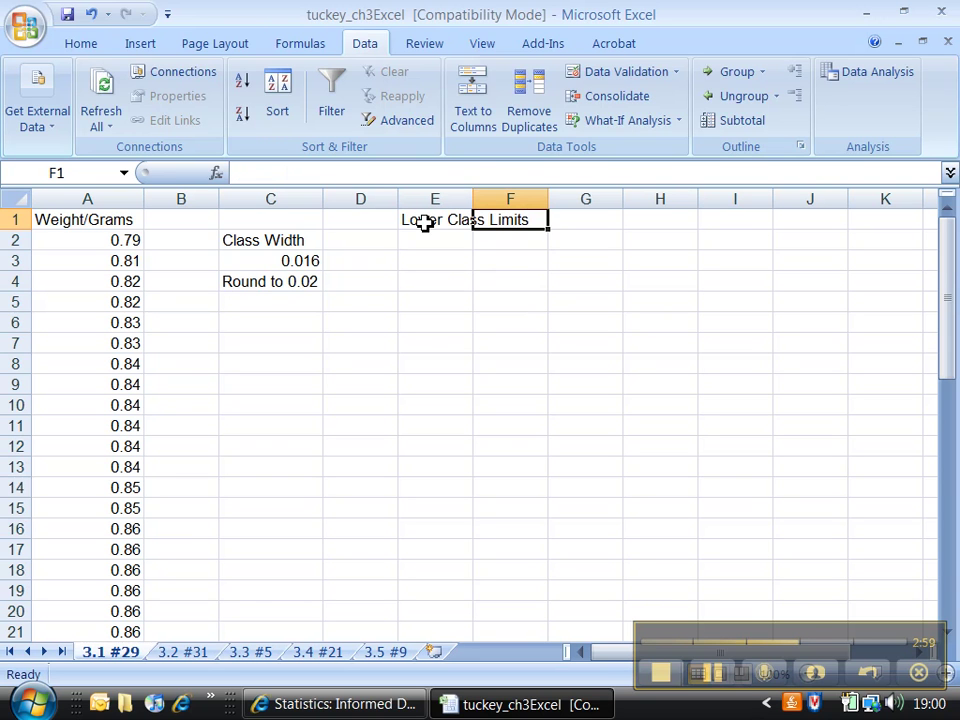
{"action": "type", "text": "Upper Class Li"}
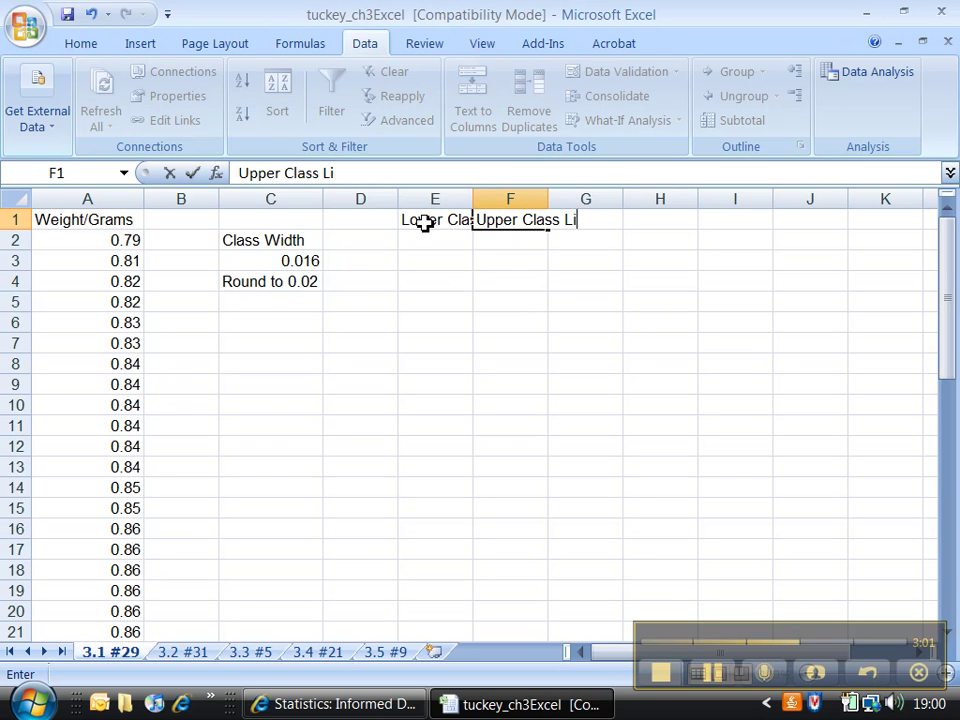
{"action": "type", "text": "mits"}
{"action": "key", "text": "Return"}
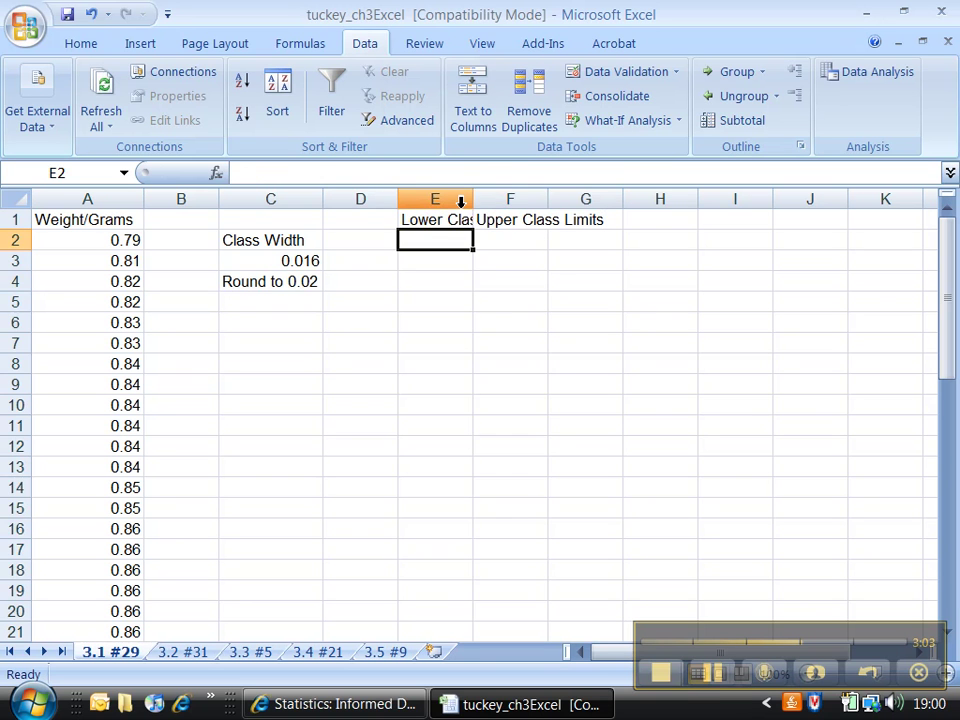
{"action": "left_click_drag", "start_coordinate": [461, 201], "coordinate": [538, 199]}
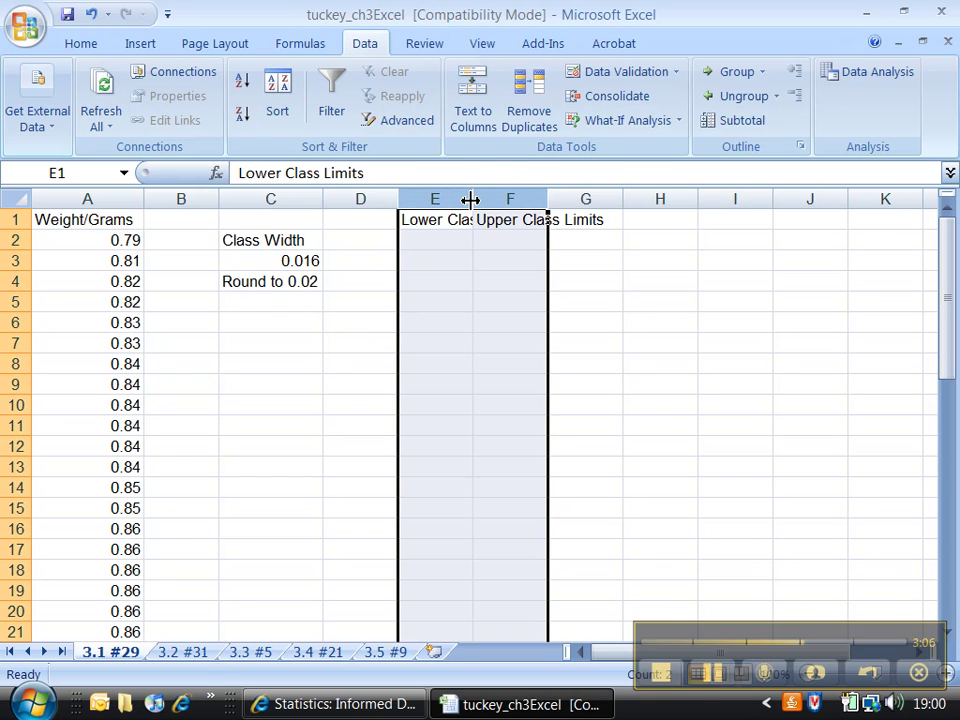
{"action": "double_click", "coordinate": [477, 200]}
Enter 0.79 in E2 and fill =E2+0.02 down to E11, giving lower limits 0.79–0.97.
{"action": "left_click", "coordinate": [482, 237]}
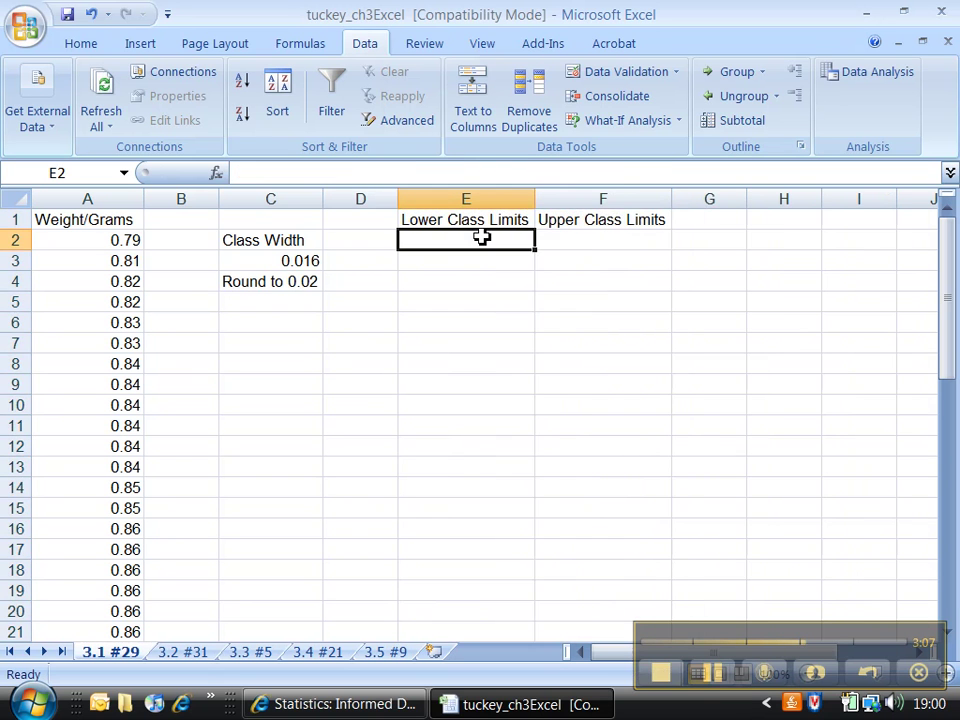
{"action": "type", "text": "0.79"}
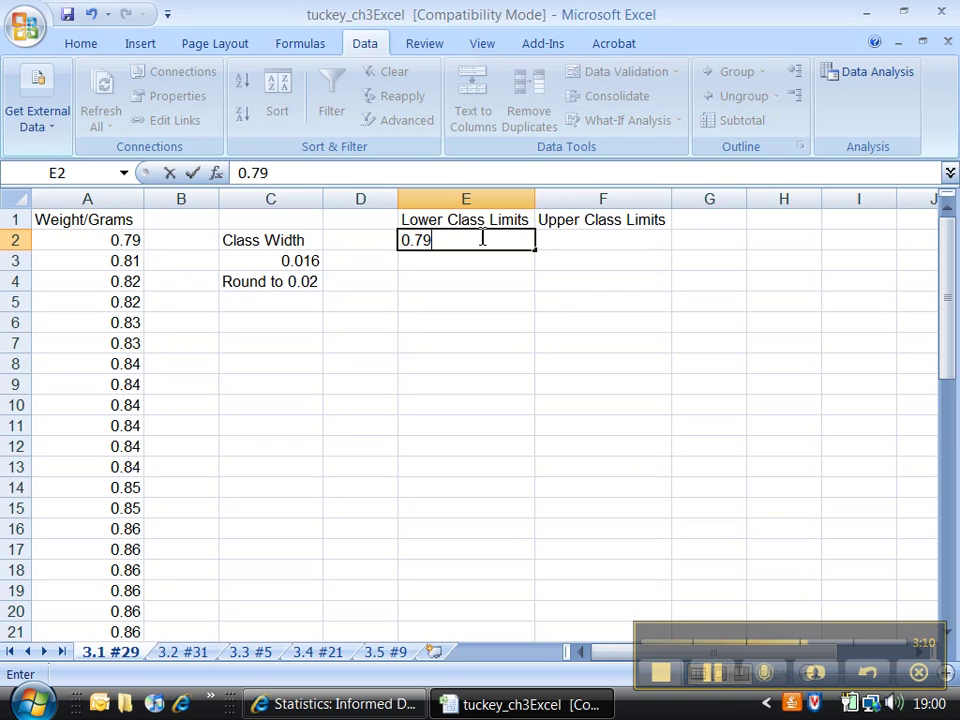
{"action": "key", "text": "Return"}
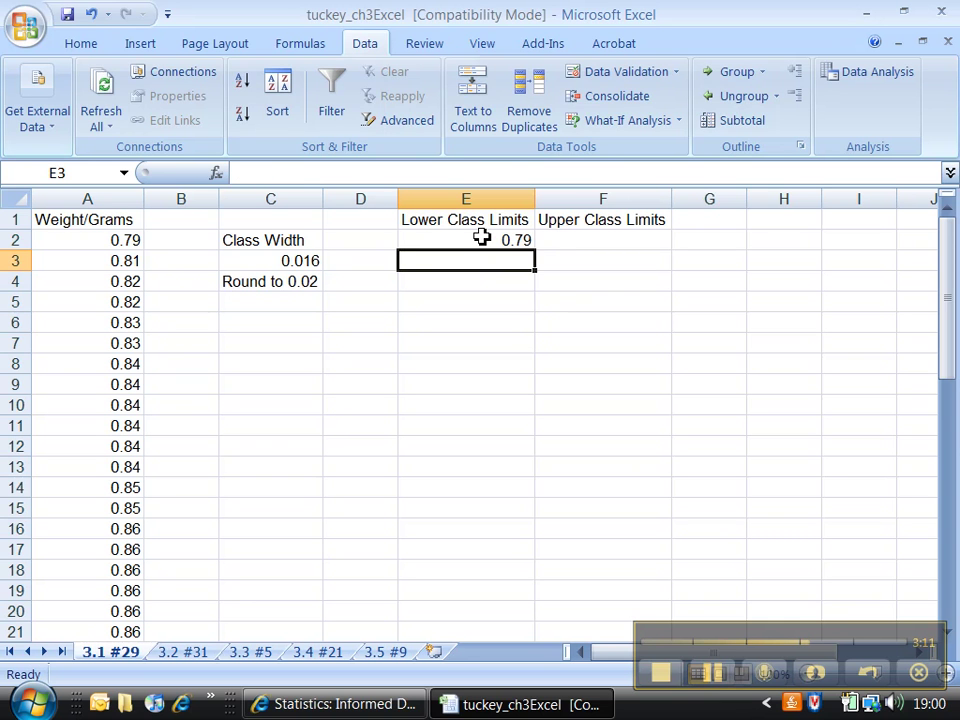
{"action": "type", "text": "="}
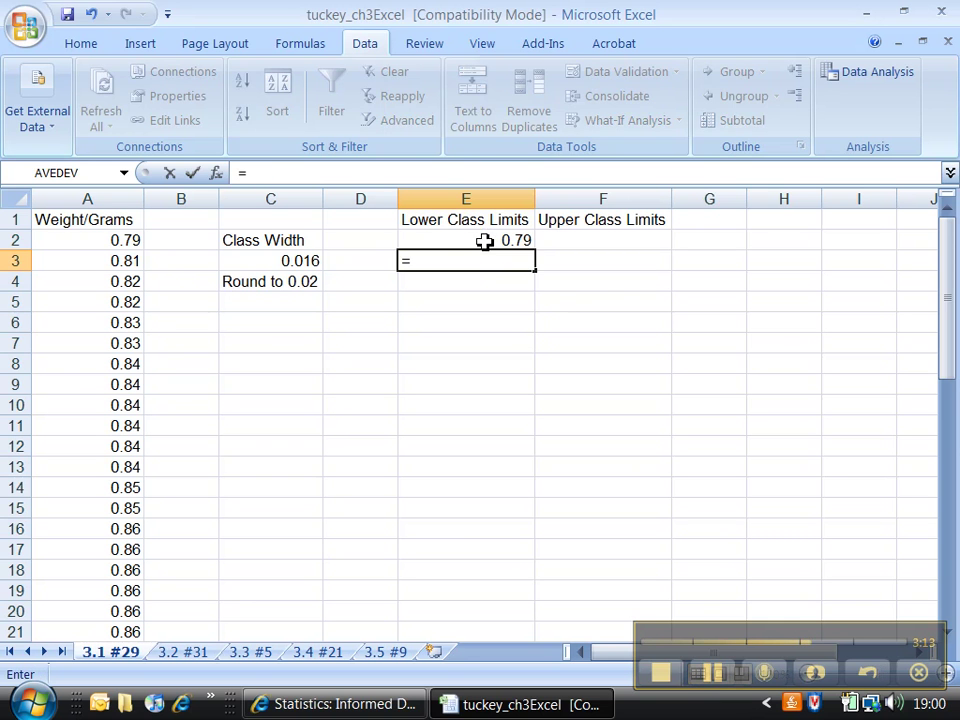
{"action": "left_click", "coordinate": [483, 239]}
{"action": "type", "text": "+0.02"}
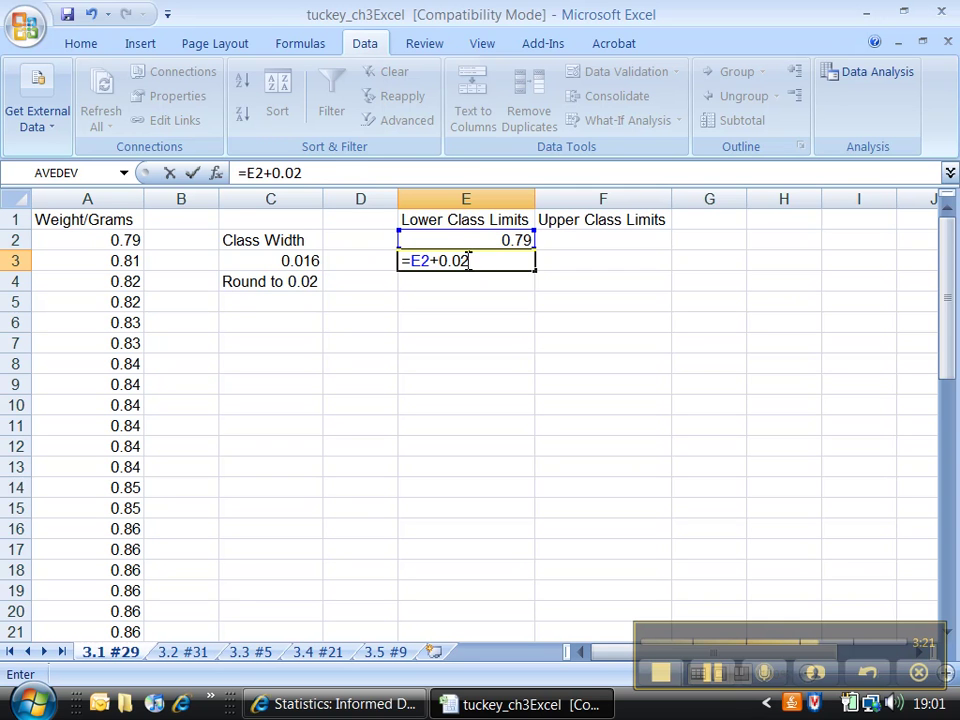
{"action": "key", "text": "Return"}
{"action": "left_click", "coordinate": [476, 260]}
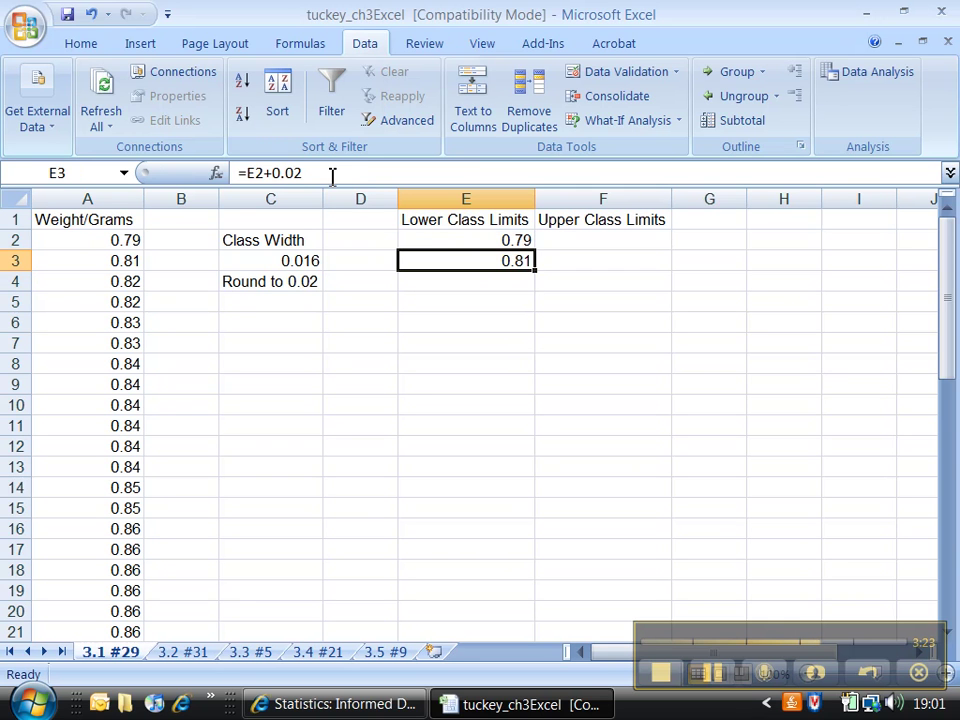
{"action": "left_click", "coordinate": [332, 175]}
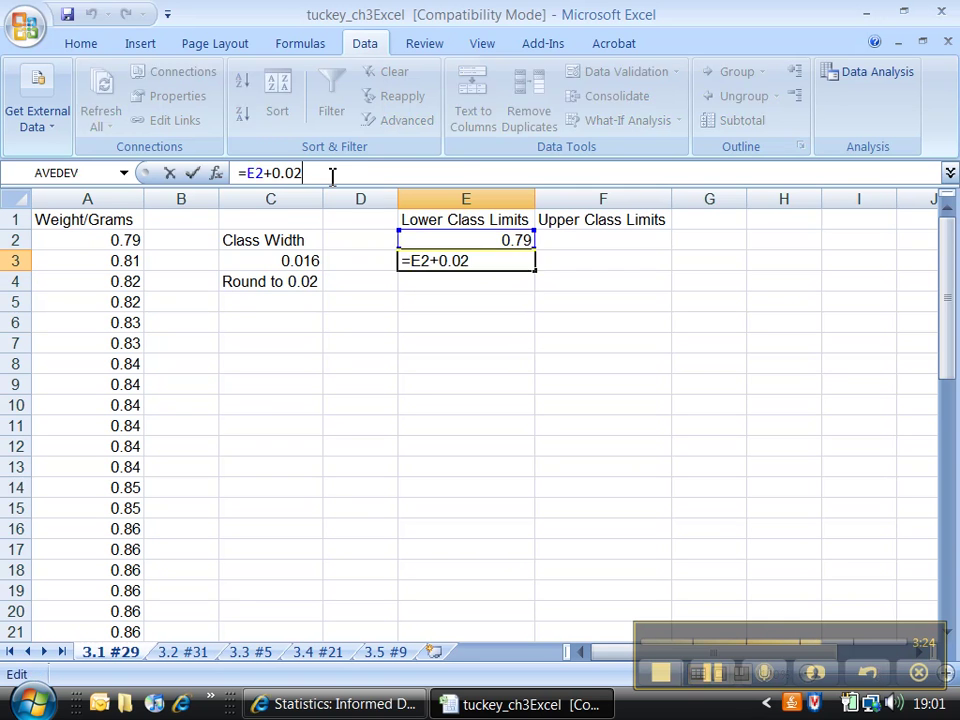
{"action": "key", "text": "Return"}
{"action": "left_click", "coordinate": [477, 263]}
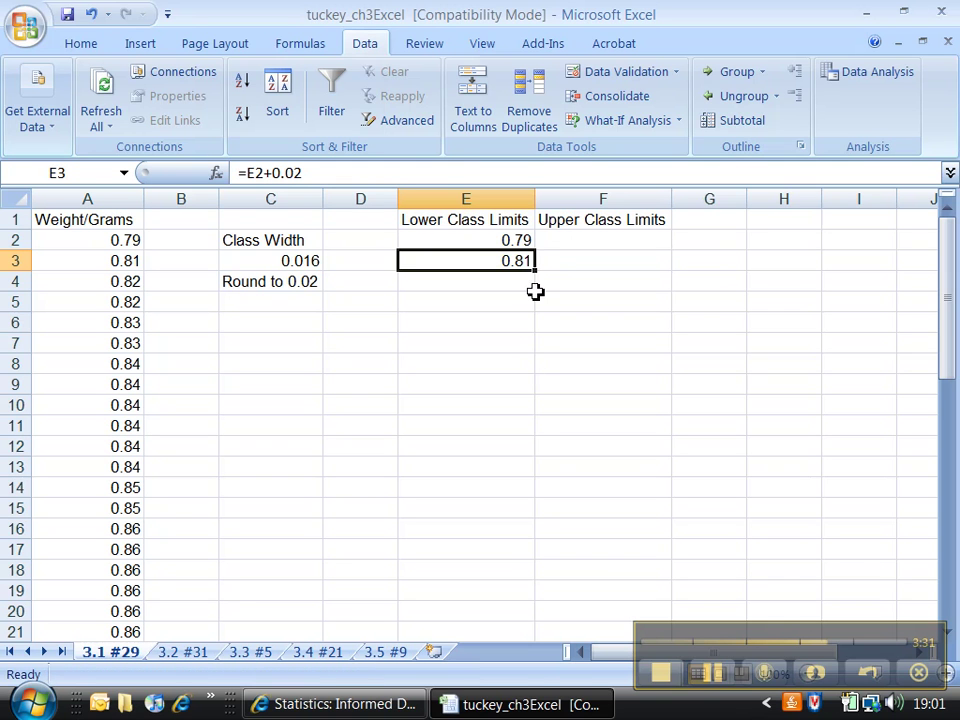
{"action": "left_click_drag", "start_coordinate": [535, 270], "coordinate": [535, 442]}
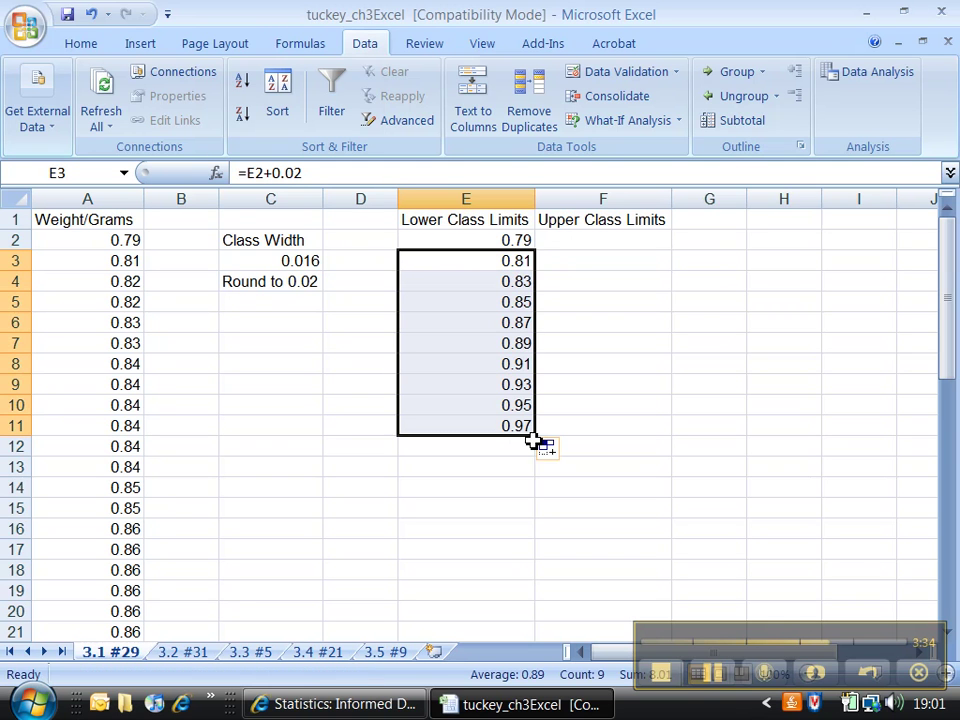
Fill upper limits 0.8 to 0.96 down F2:F10 using =F2+0.02, and delete the surplus 0.97 in E11.
{"action": "left_click", "coordinate": [573, 240]}
{"action": "type", "text": "=0.80"}
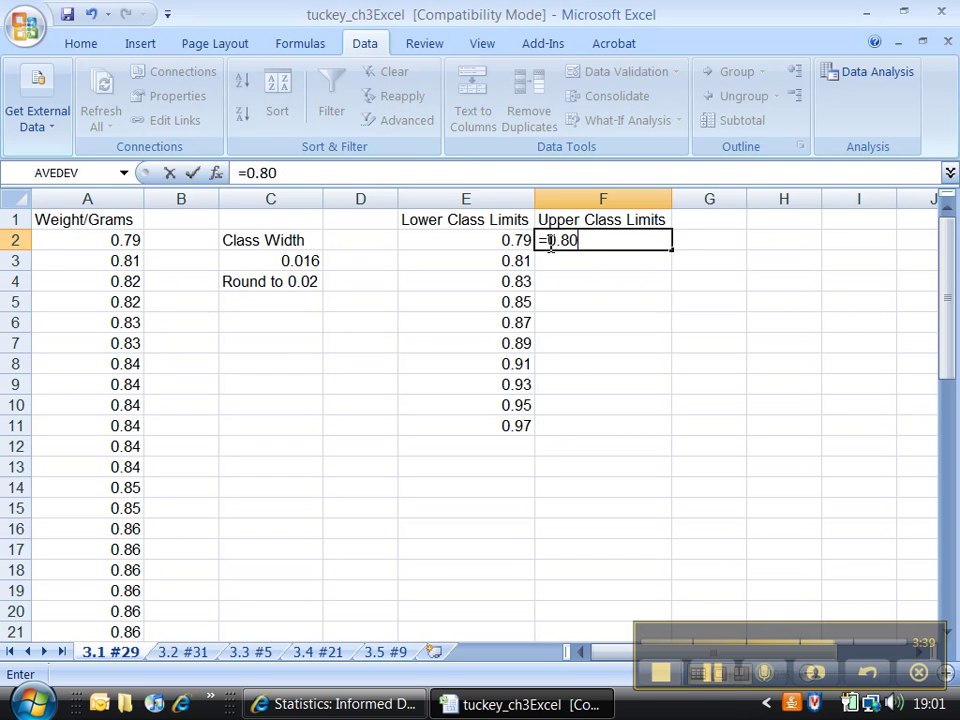
{"action": "key", "text": "Return"}
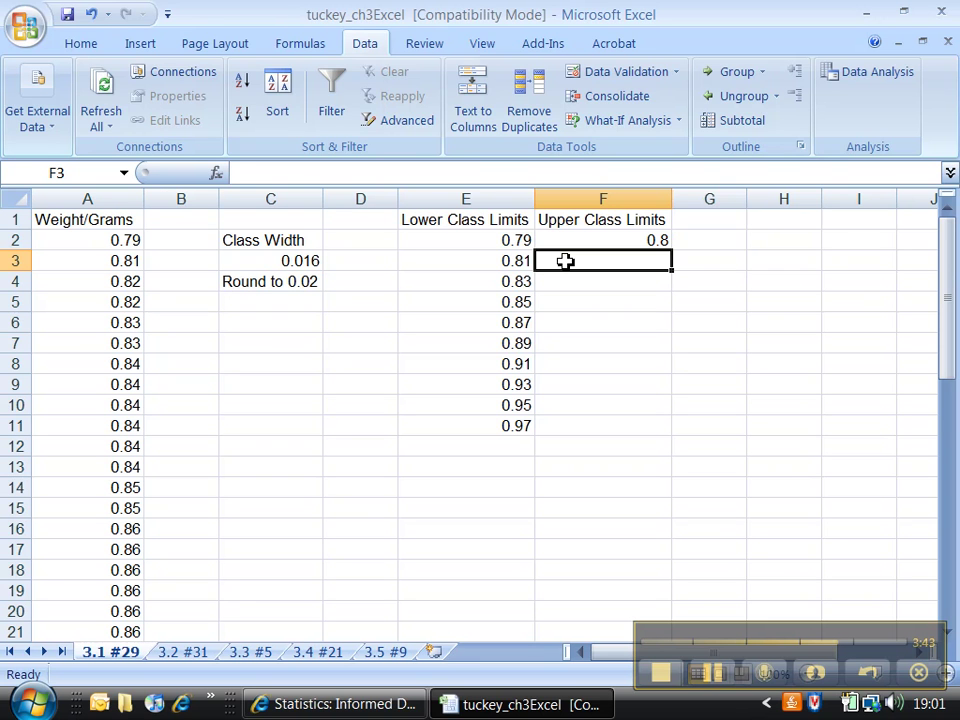
{"action": "type", "text": "="}
{"action": "left_click", "coordinate": [580, 242]}
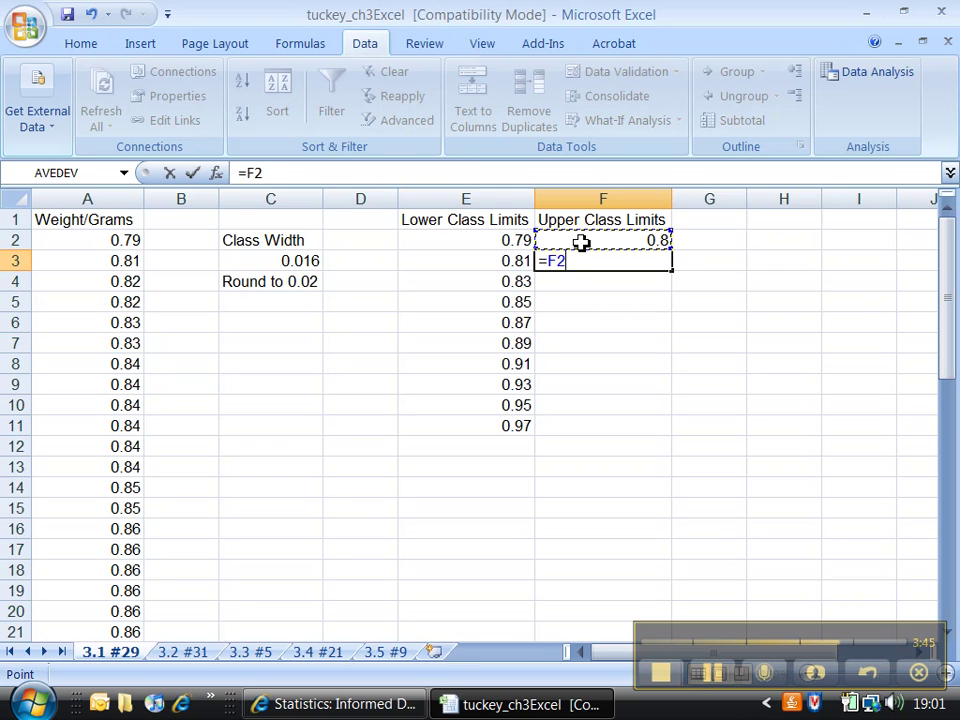
{"action": "type", "text": "+0.02"}
{"action": "key", "text": "Return"}
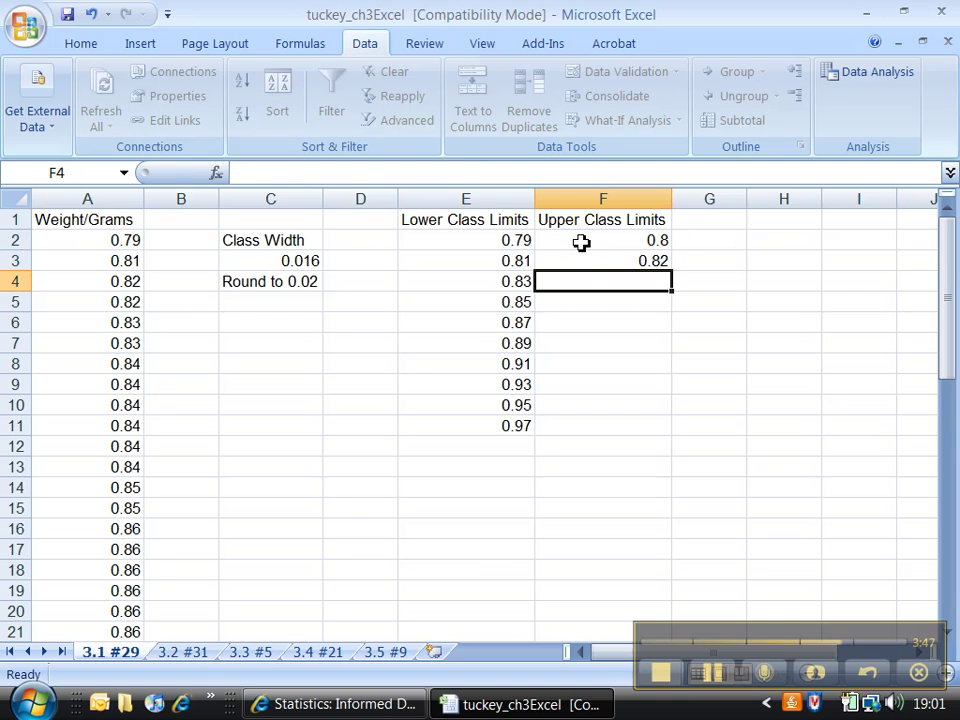
{"action": "left_click", "coordinate": [604, 260]}
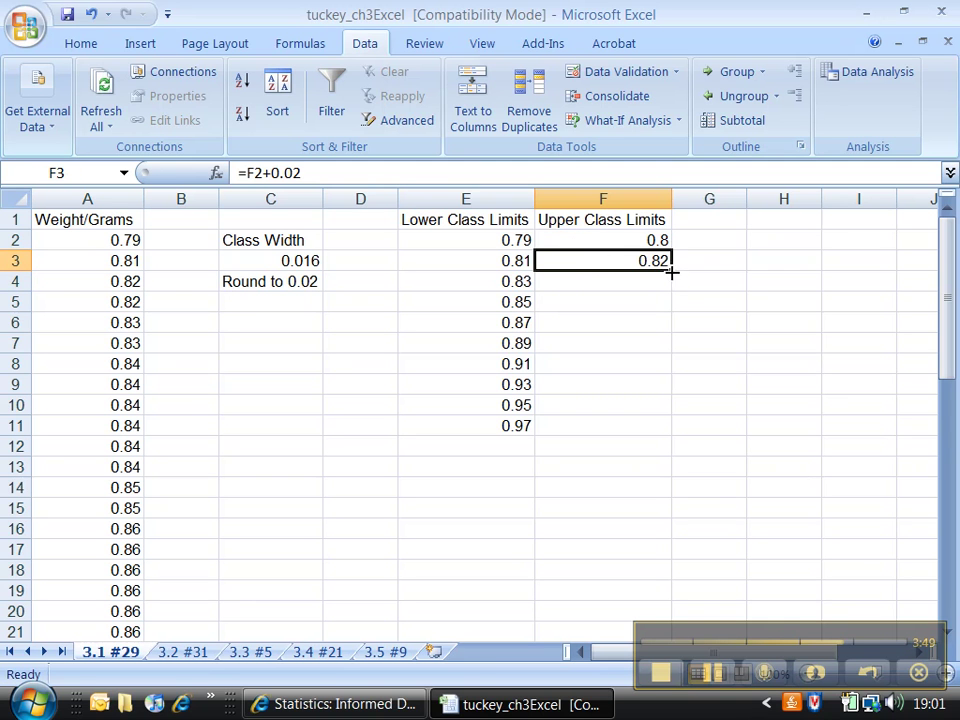
{"action": "left_click_drag", "start_coordinate": [671, 271], "coordinate": [666, 415]}
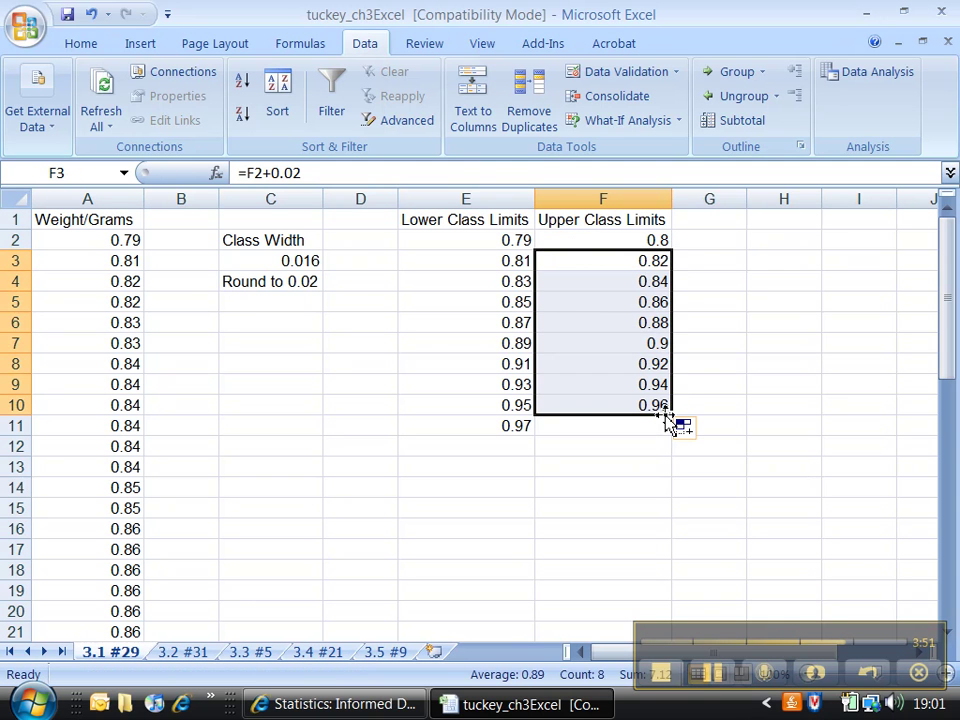
{"action": "left_click", "coordinate": [492, 426]}
{"action": "key", "text": "Delete"}
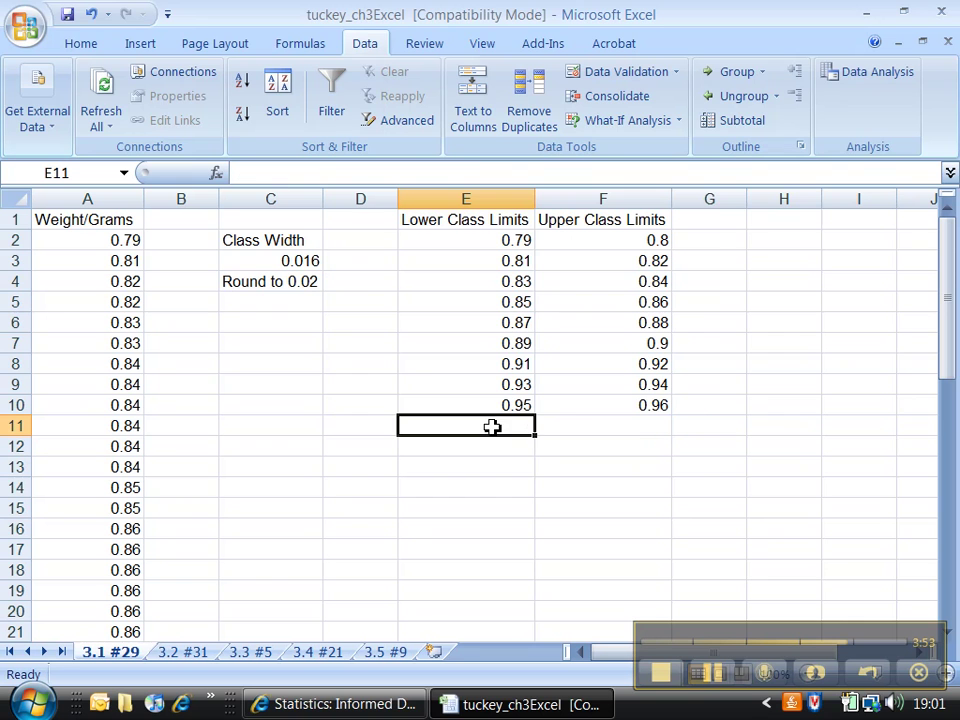
Add a 'Frequency' header in G1 and widen column G to fit it.
{"action": "left_click", "coordinate": [712, 221]}
{"action": "type", "text": "F"}
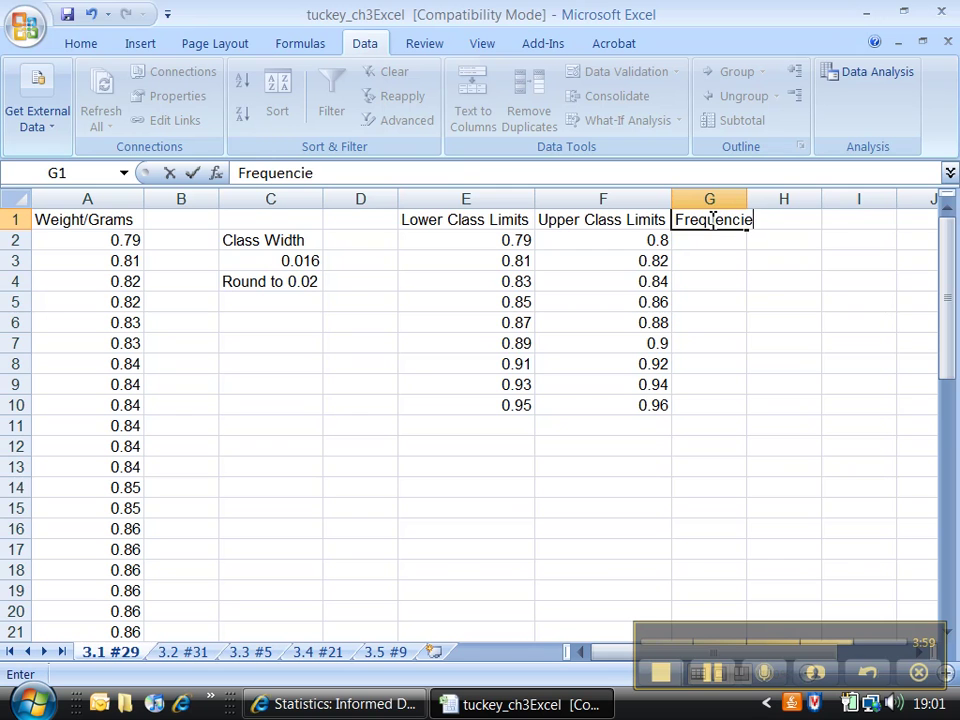
{"action": "type", "text": "requency"}
{"action": "key", "text": "Return"}
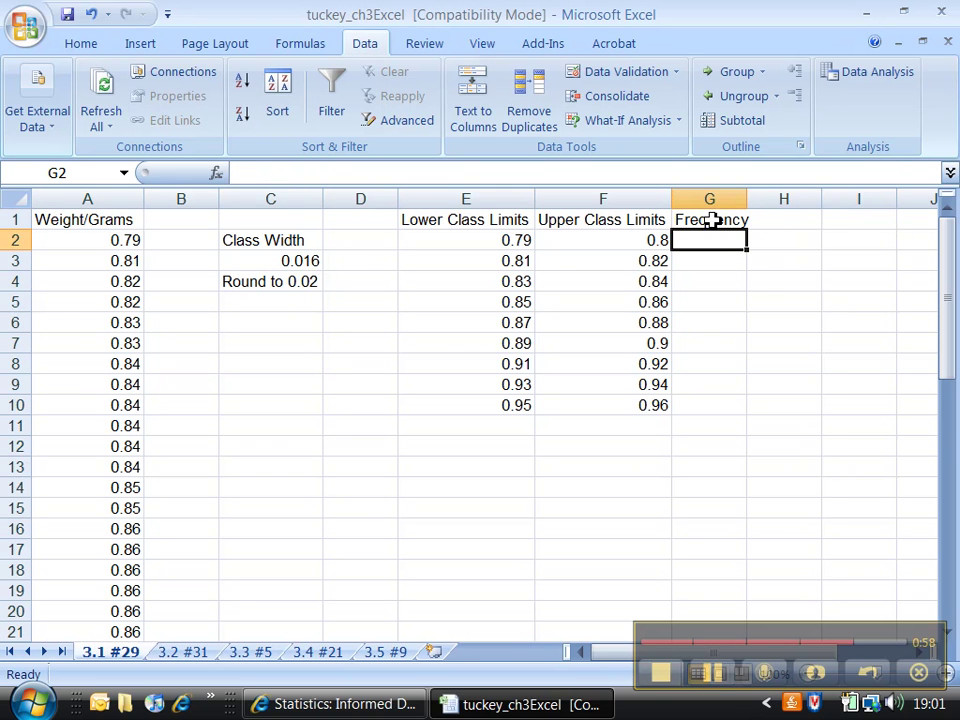
{"action": "left_click_drag", "start_coordinate": [748, 198], "coordinate": [756, 198]}
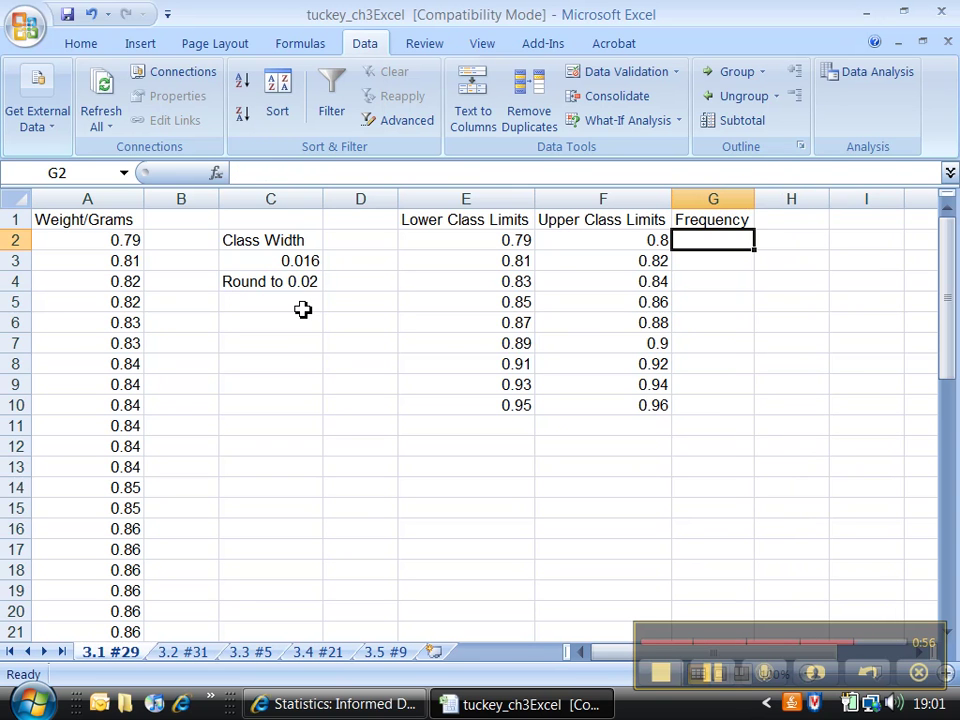
Select weights A3:A5 to count the values in the 0.81-0.82 class.
{"action": "left_click", "coordinate": [91, 246]}
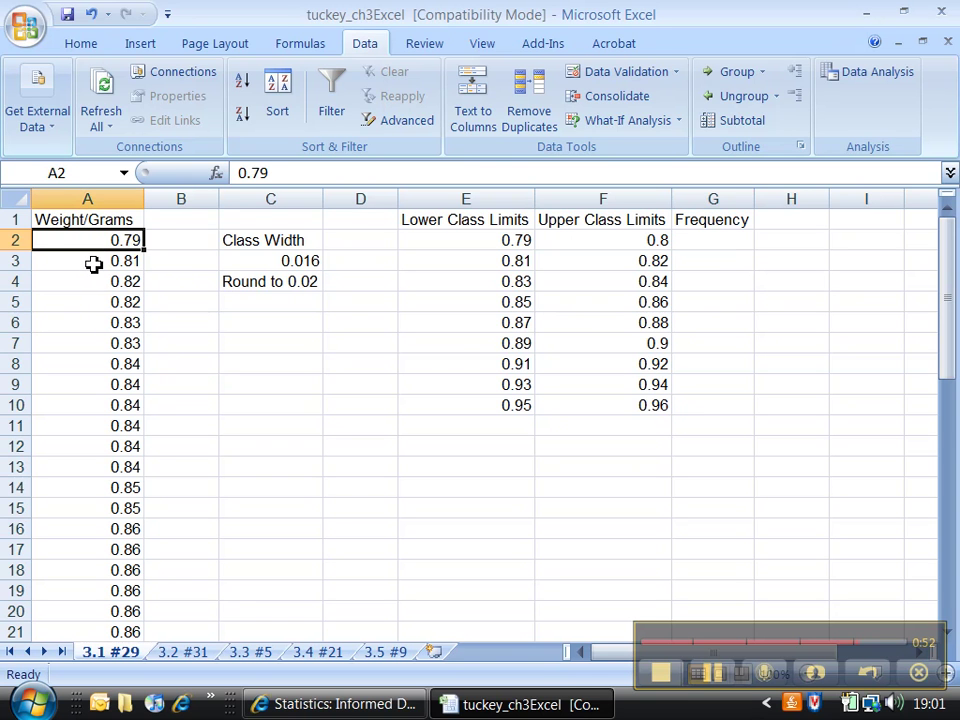
{"action": "left_click_drag", "start_coordinate": [93, 264], "coordinate": [91, 301]}
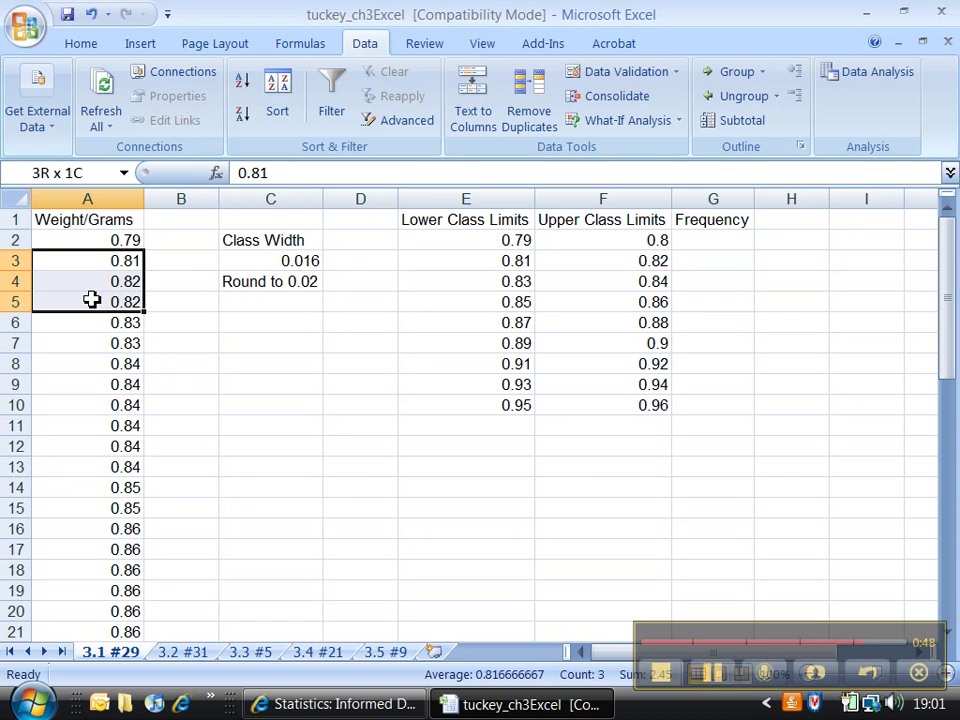
{"action": "left_click_drag", "start_coordinate": [91, 301], "coordinate": [90, 298]}
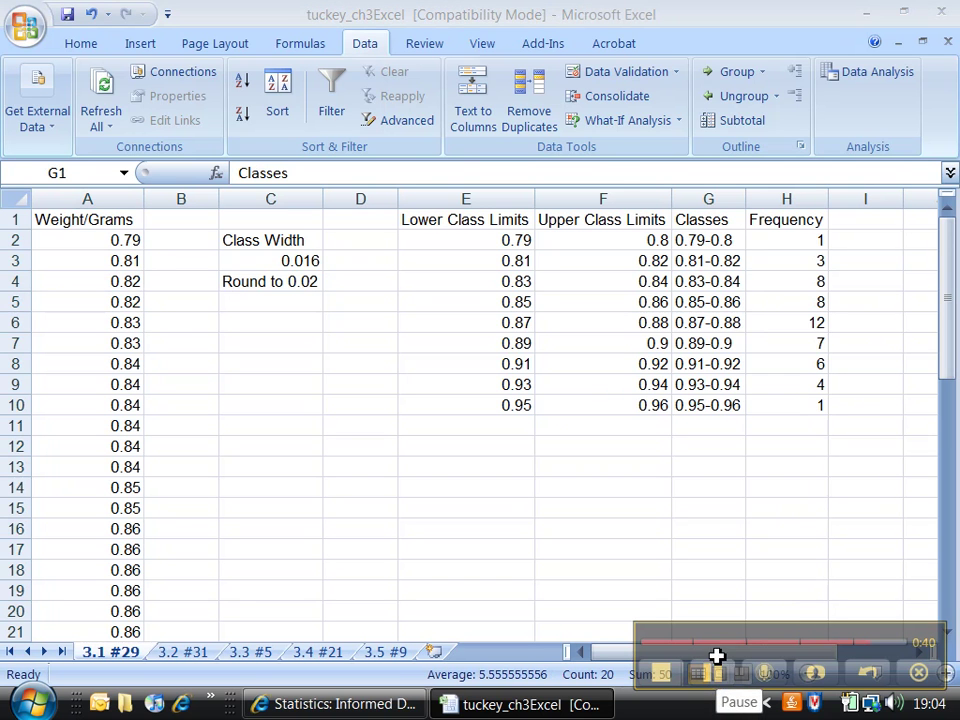
Select the Classes and Frequency table G1:H10.
{"action": "key", "text": "ctrl+shift+Right"}
{"action": "key", "text": "ctrl+shift+Down"}
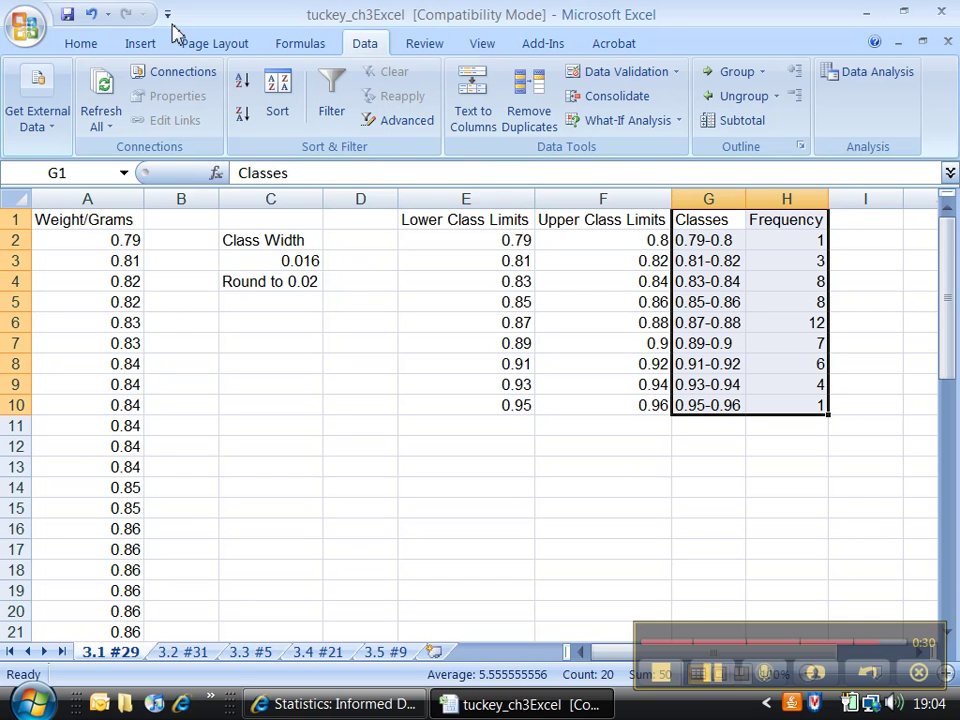
Insert a 2-D clustered column chart of the class frequencies and delete its Frequency legend.
{"action": "left_click", "coordinate": [140, 43]}
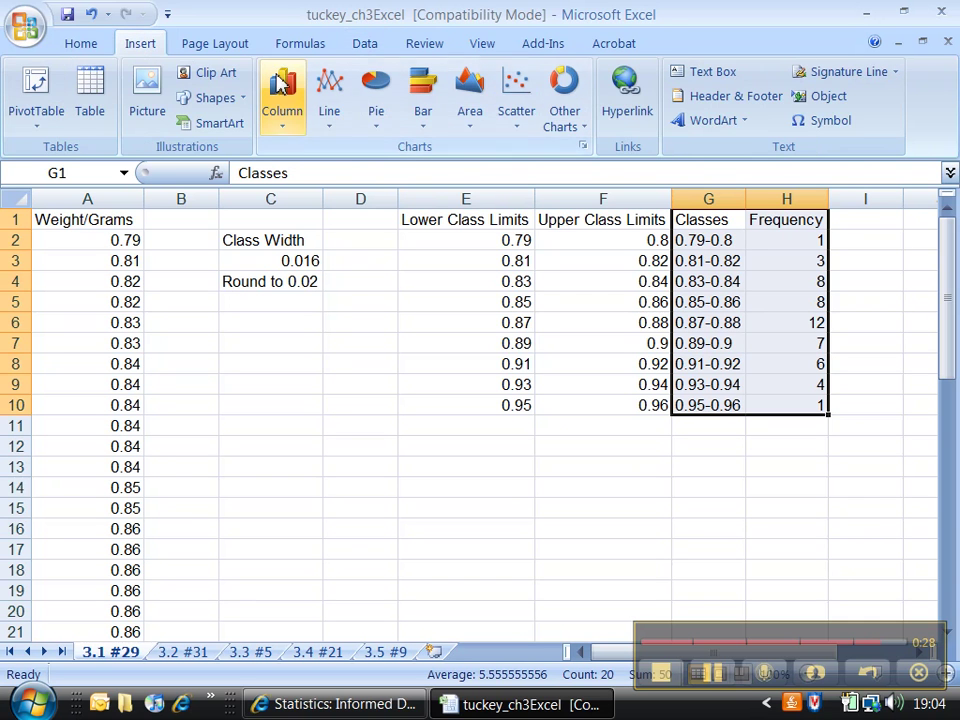
{"action": "left_click", "coordinate": [280, 88]}
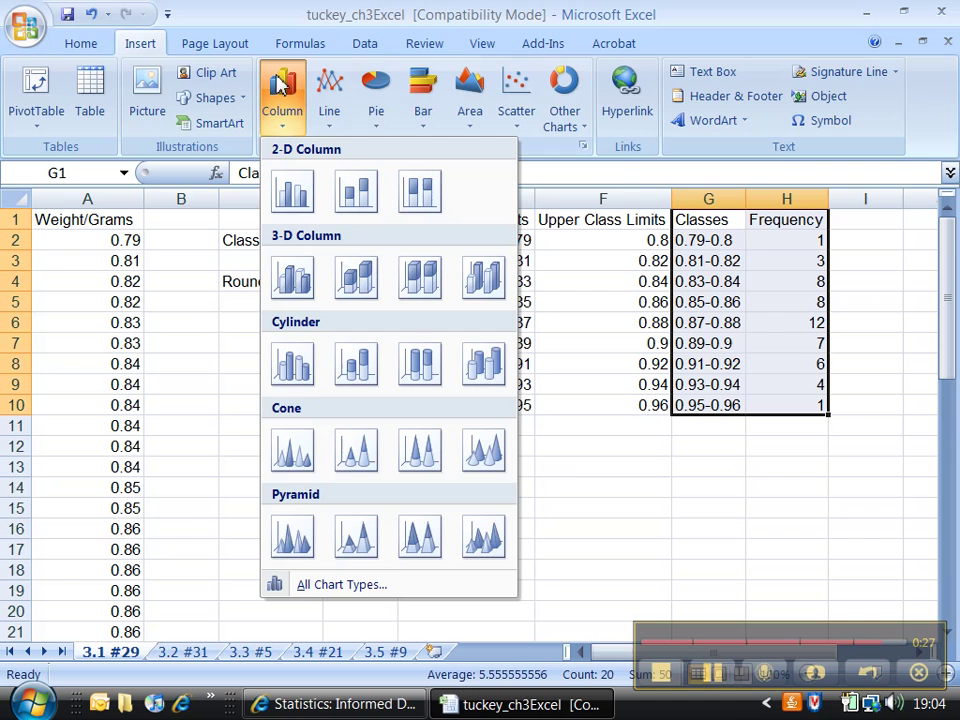
{"action": "left_click", "coordinate": [292, 192]}
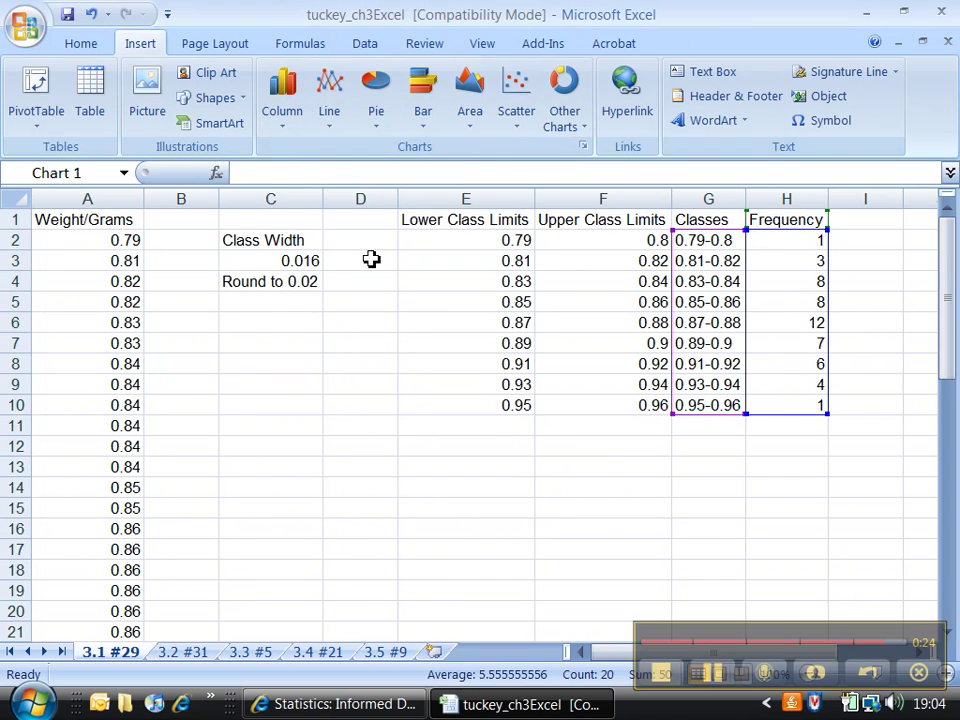
{"action": "left_click", "coordinate": [692, 457]}
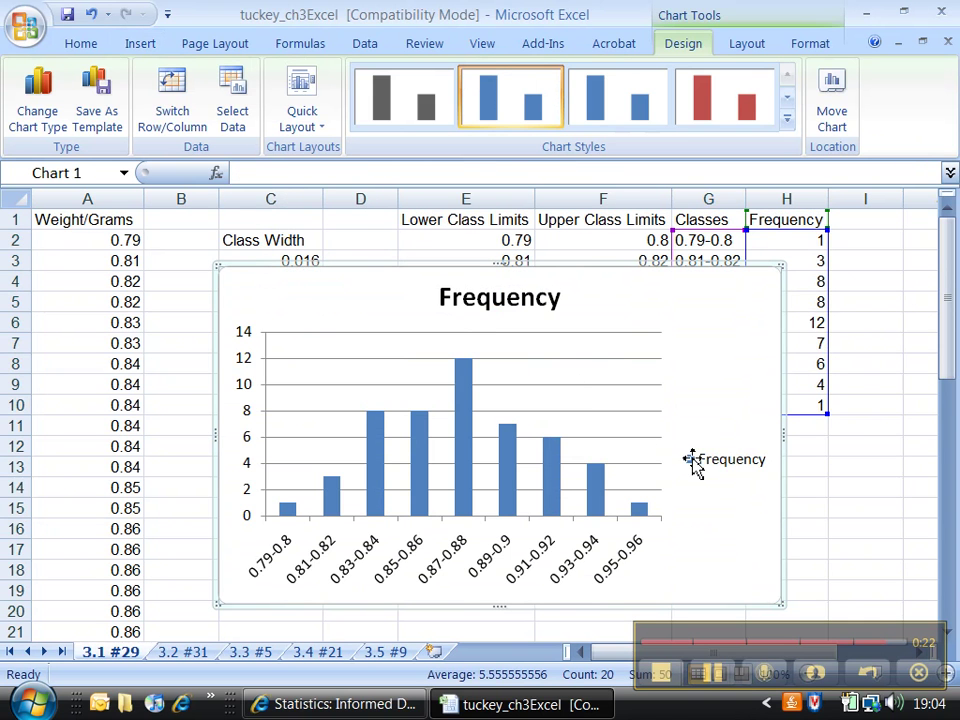
{"action": "key", "text": "Delete"}
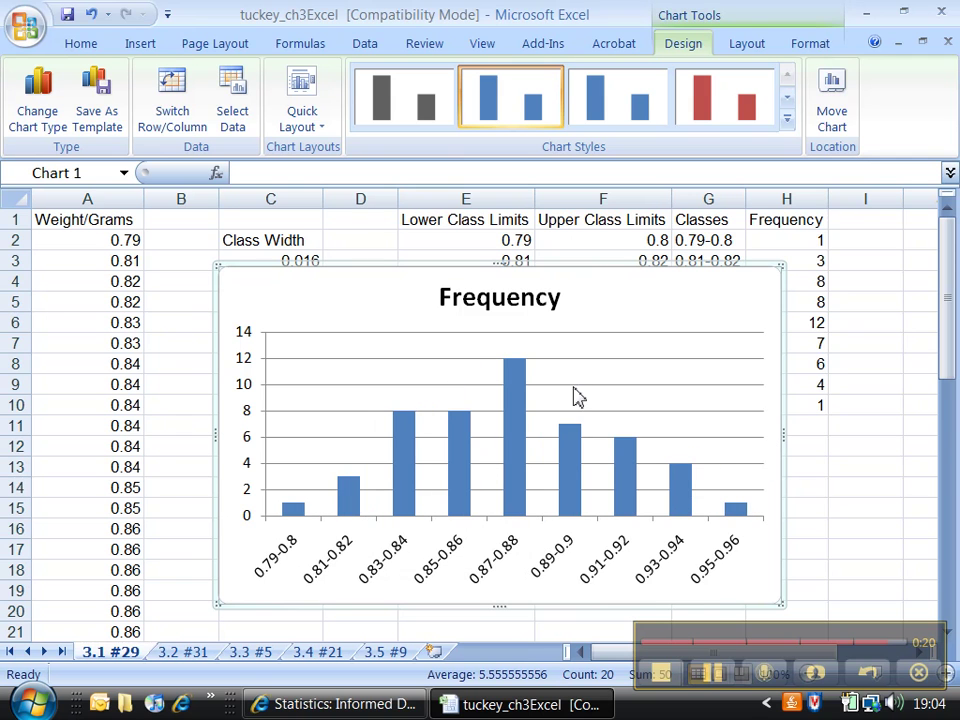
Select the chart to start retitling it and closing the bar gaps.
{"action": "left_click", "coordinate": [716, 678]}
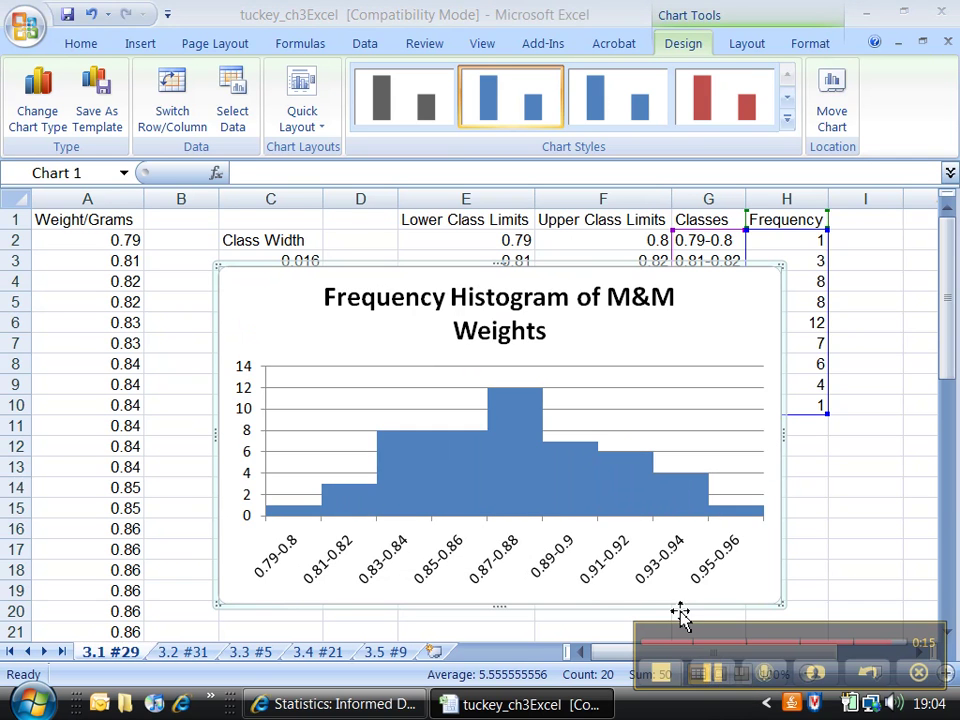